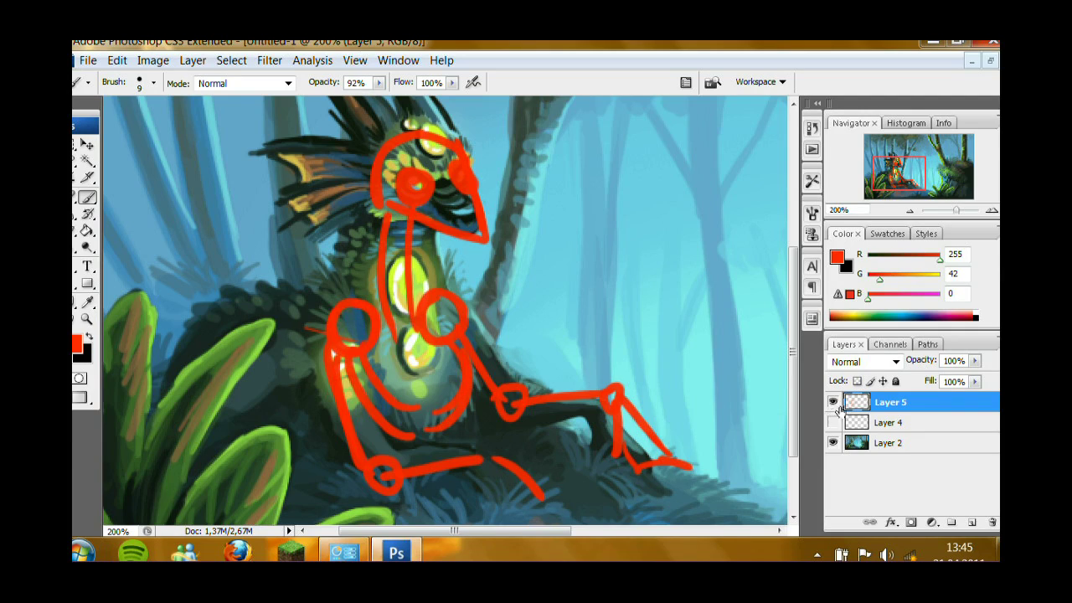
Hide the red skeleton drawing on Layer 5.
click(834, 403)
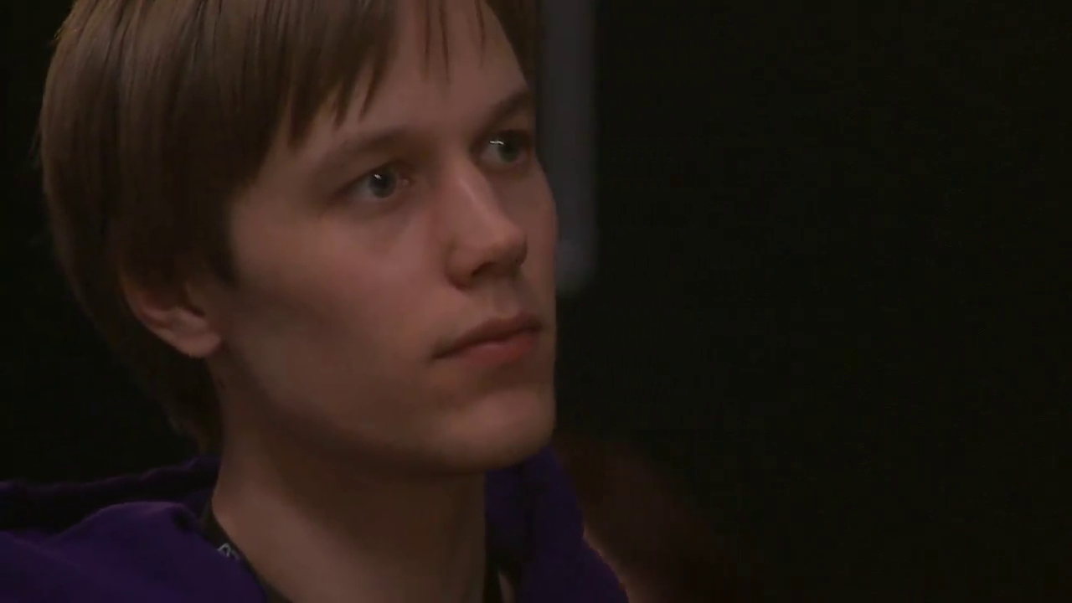
mouse_move(484, 470)
mouse_down()
mouse_move(380, 467)
mouse_move(350, 452)
mouse_move(311, 374)
mouse_up()
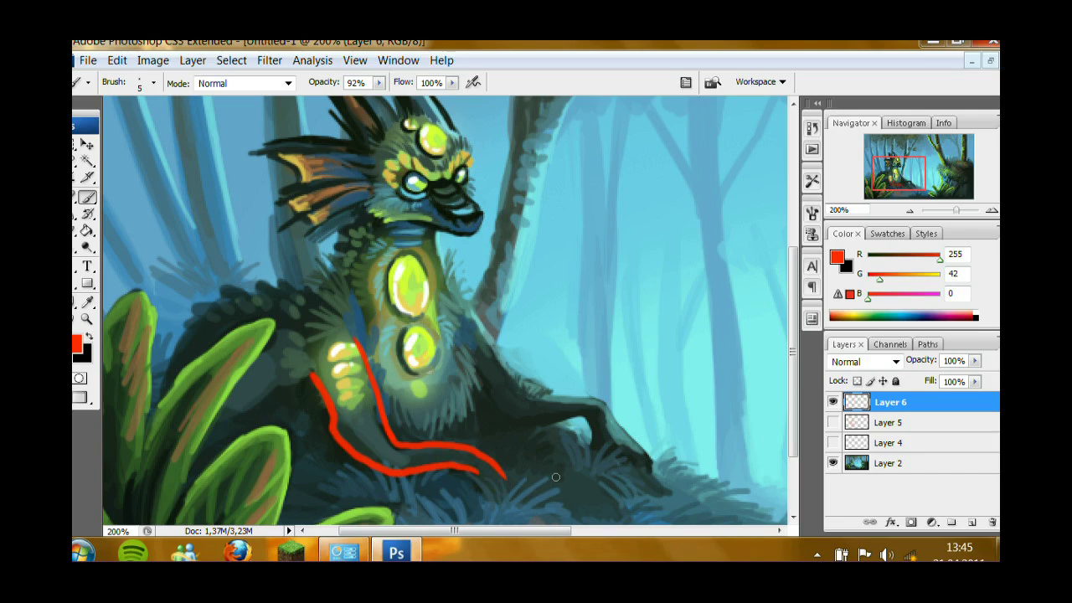
key(ctrl+alt+z)
key(ctrl+alt+z)
key(ctrl+alt+z)
key(ctrl+alt+z)
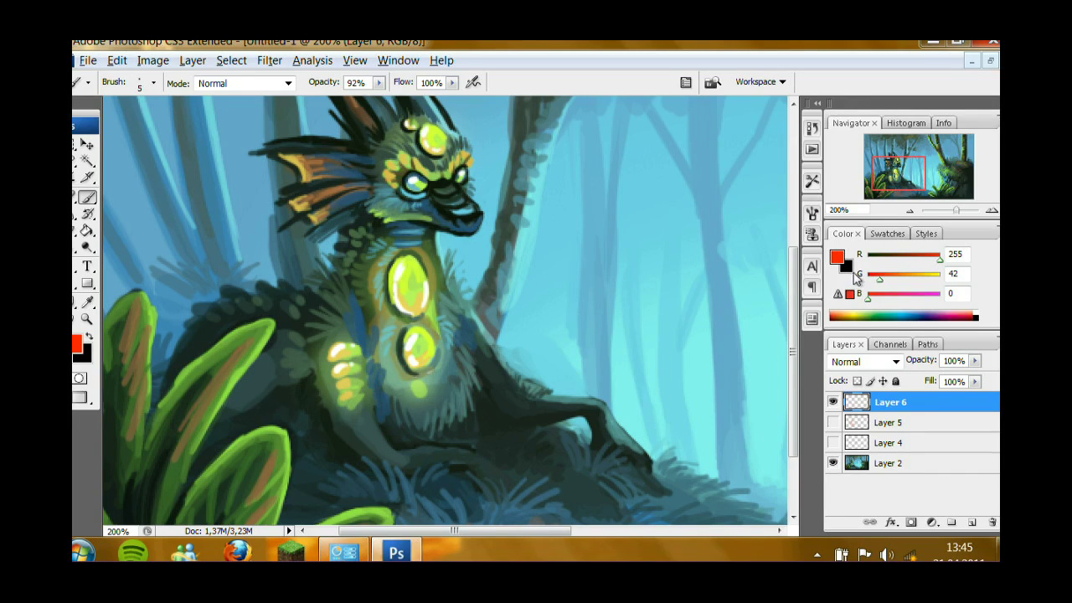
Set the brush opacity to 59% on Layer 2 and touch up the background tree's foliage with colours sampled from it.
click(910, 211)
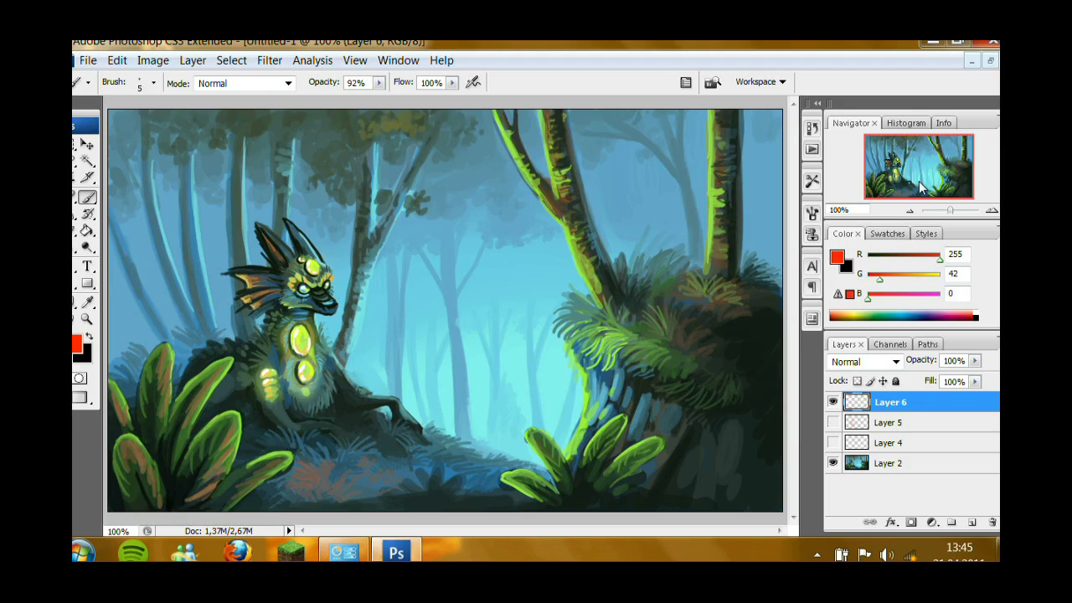
click(887, 463)
drag(383, 82, 347, 105)
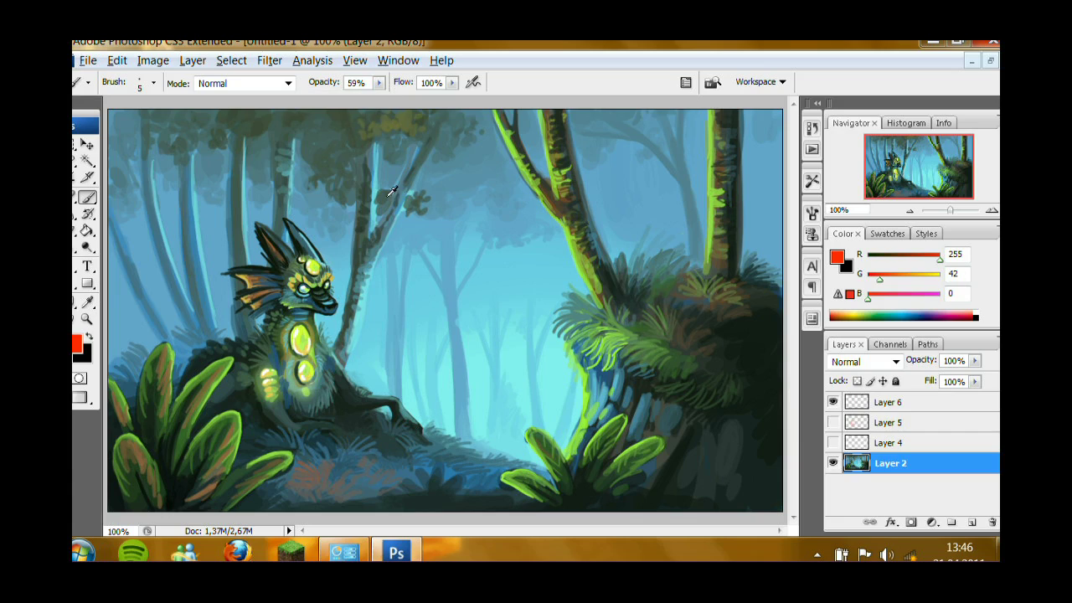
alt+click(387, 186)
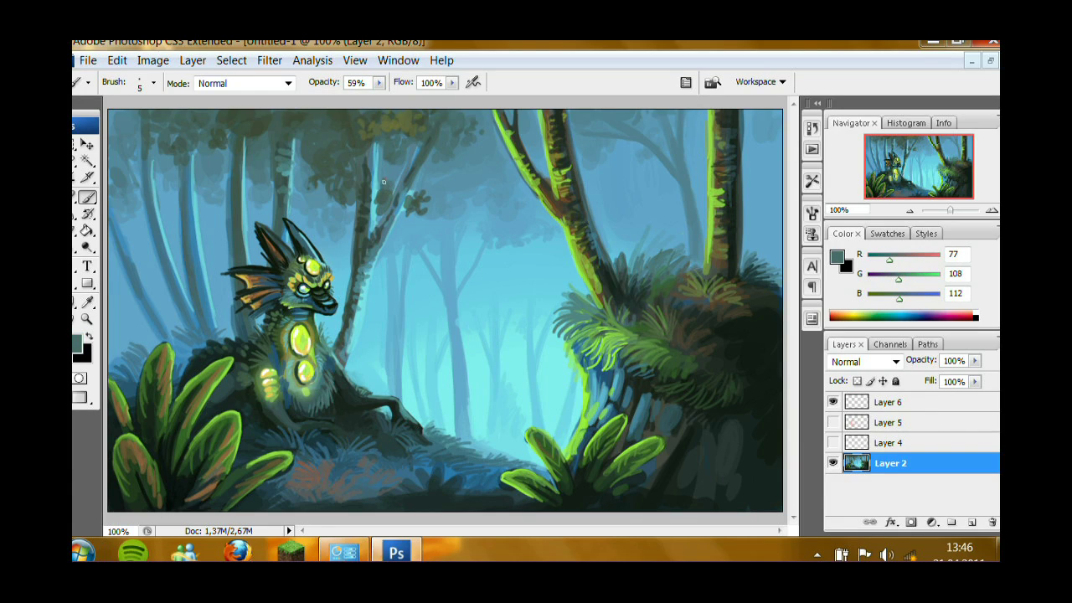
alt+click(344, 146)
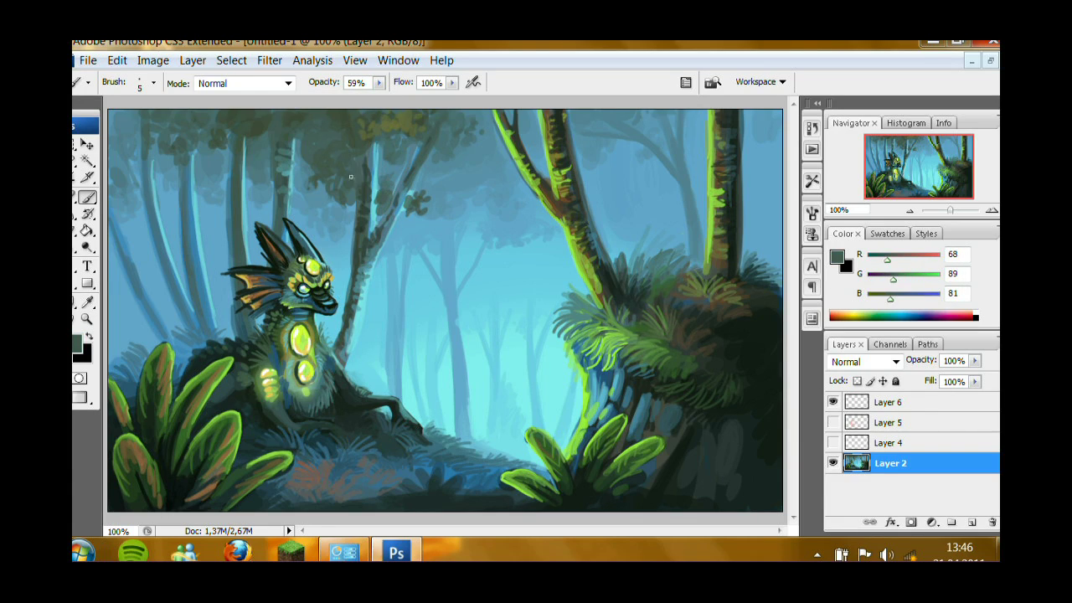
alt+click(356, 171)
alt+click(370, 160)
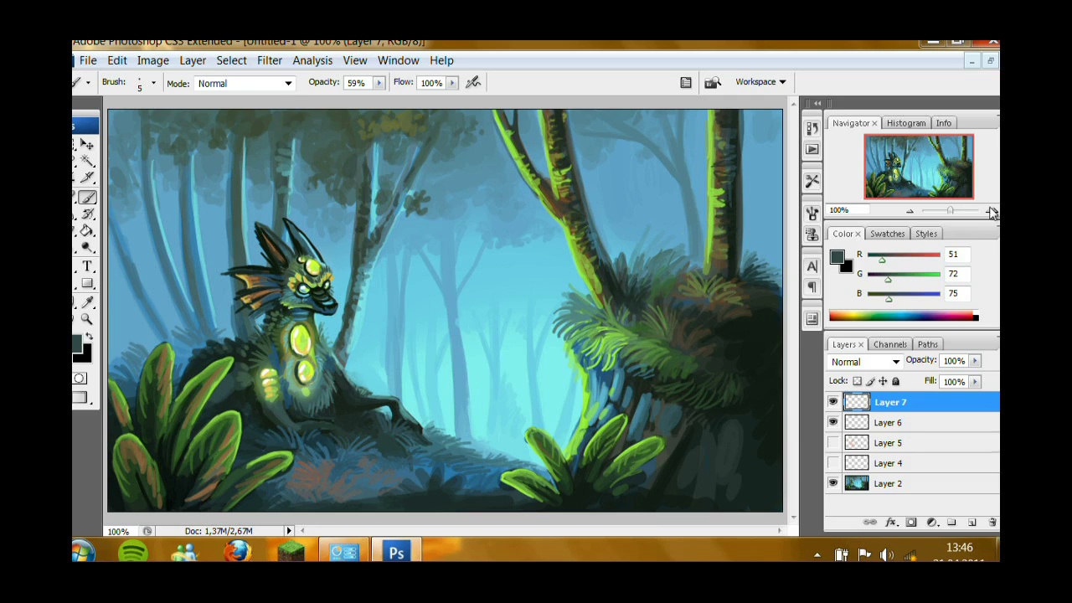
On a new layer named skisse 2, sketch a second creature's round head and long ears in light blue with the 5 px brush.
click(991, 209)
drag(933, 165, 938, 180)
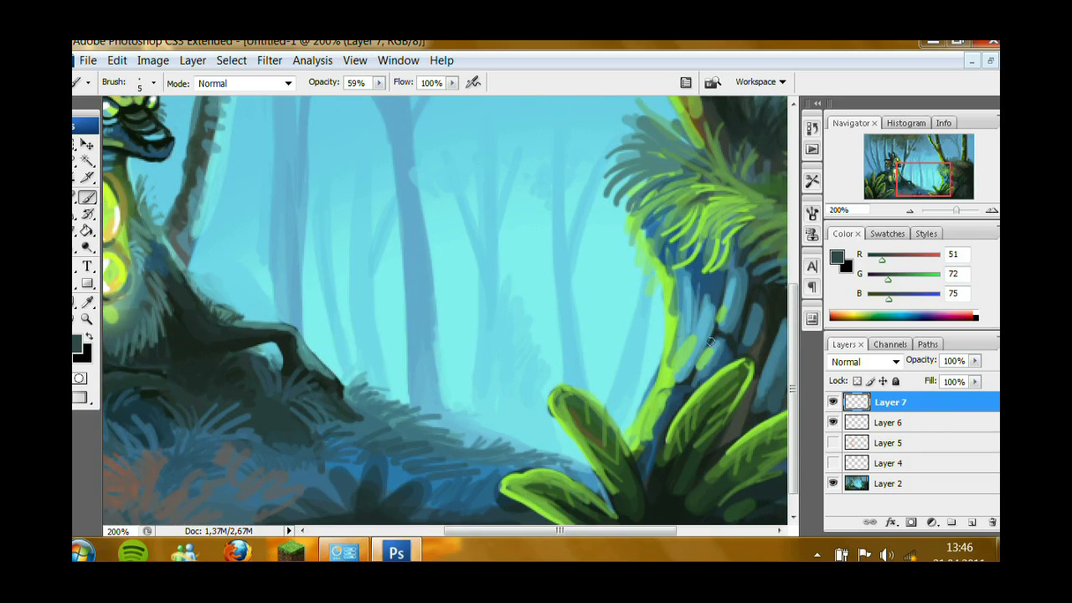
right_click(526, 298)
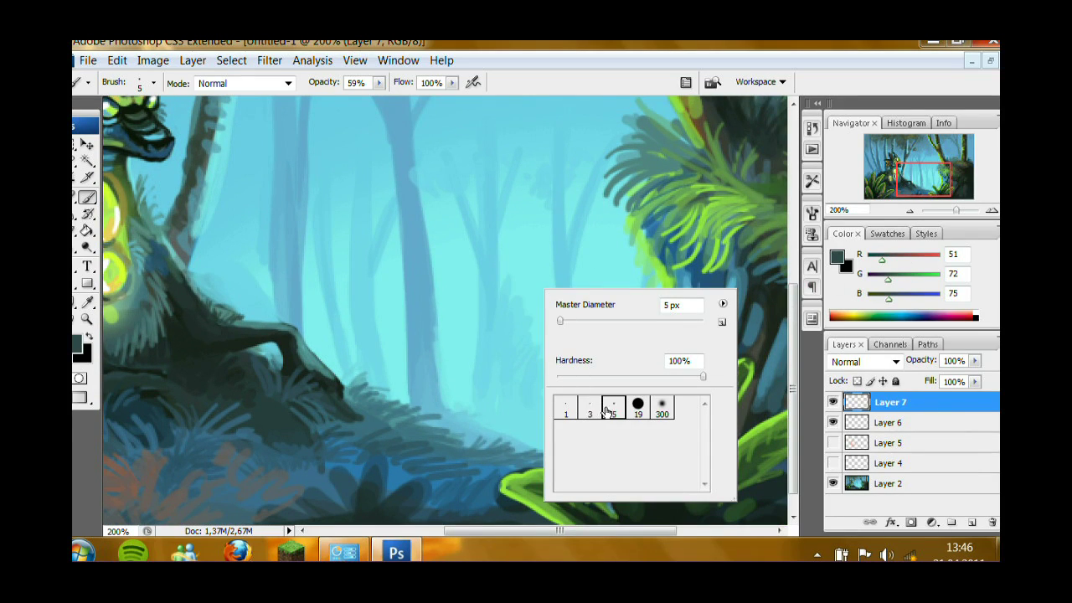
alt+click(402, 146)
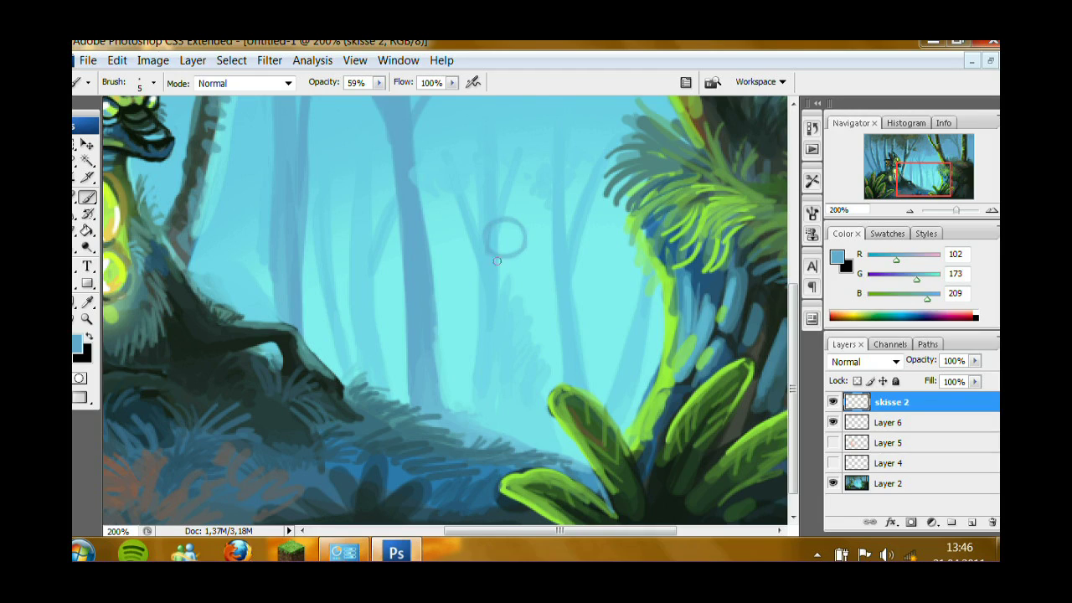
mouse_move(506, 288)
mouse_down()
mouse_move(516, 274)
mouse_move(509, 285)
mouse_up()
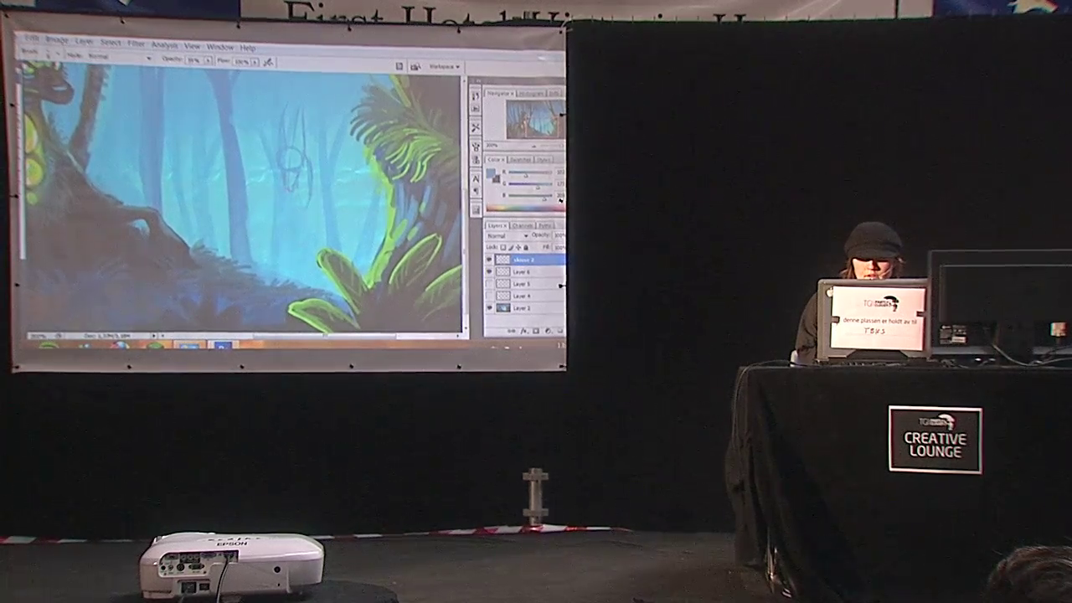
Sketch the second creature's chest, sloping back and legs below its head.
mouse_move(287, 196)
mouse_down()
mouse_move(281, 214)
mouse_move(299, 237)
mouse_up()
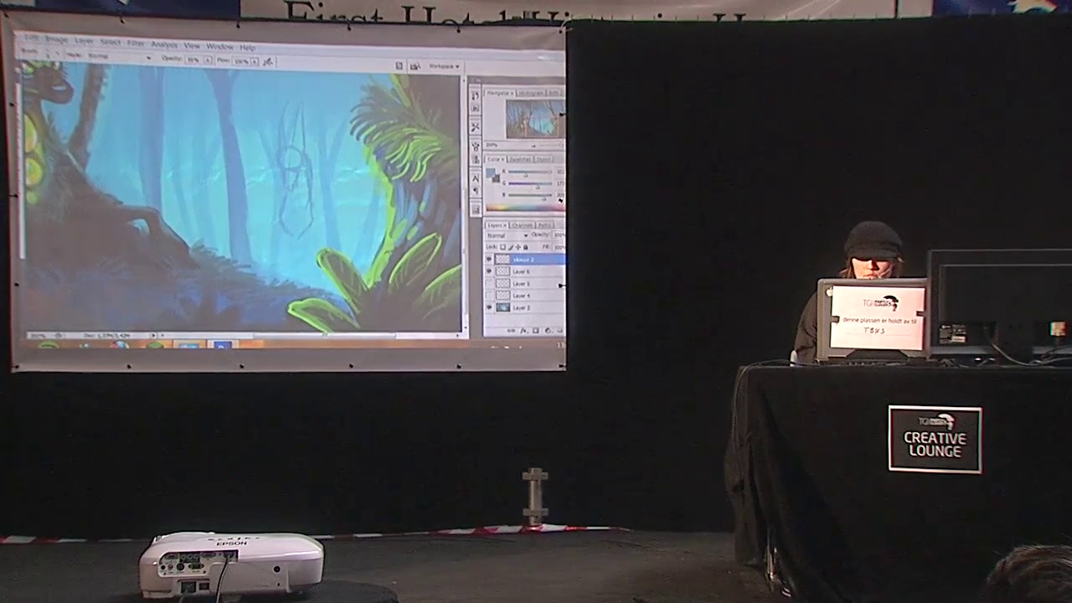
mouse_move(312, 199)
mouse_down()
mouse_move(350, 223)
mouse_move(370, 256)
mouse_up()
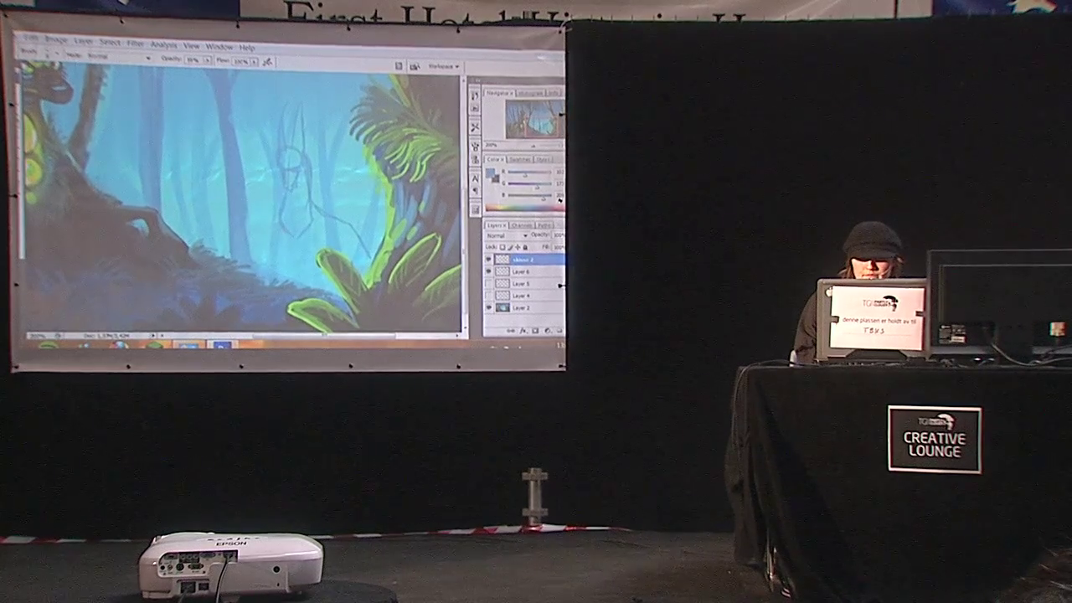
drag(284, 232, 298, 260)
drag(315, 212, 322, 246)
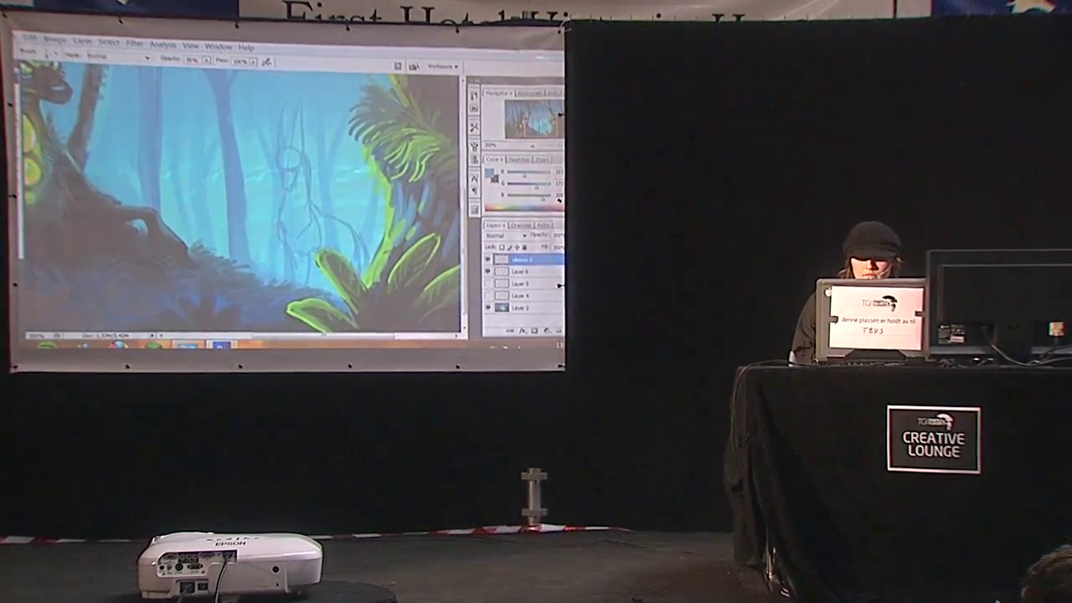
Move the creature sketch slightly toward the leafy plant and rock so it stands beside them.
key(v)
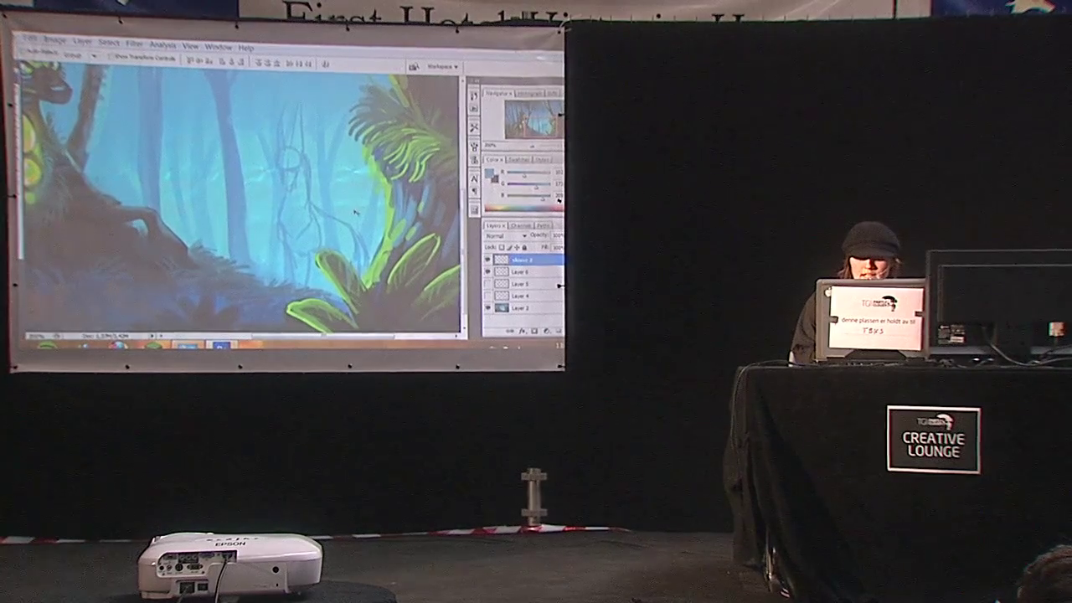
mouse_move(355, 212)
mouse_down()
mouse_move(256, 186)
mouse_move(371, 197)
mouse_move(339, 197)
mouse_up()
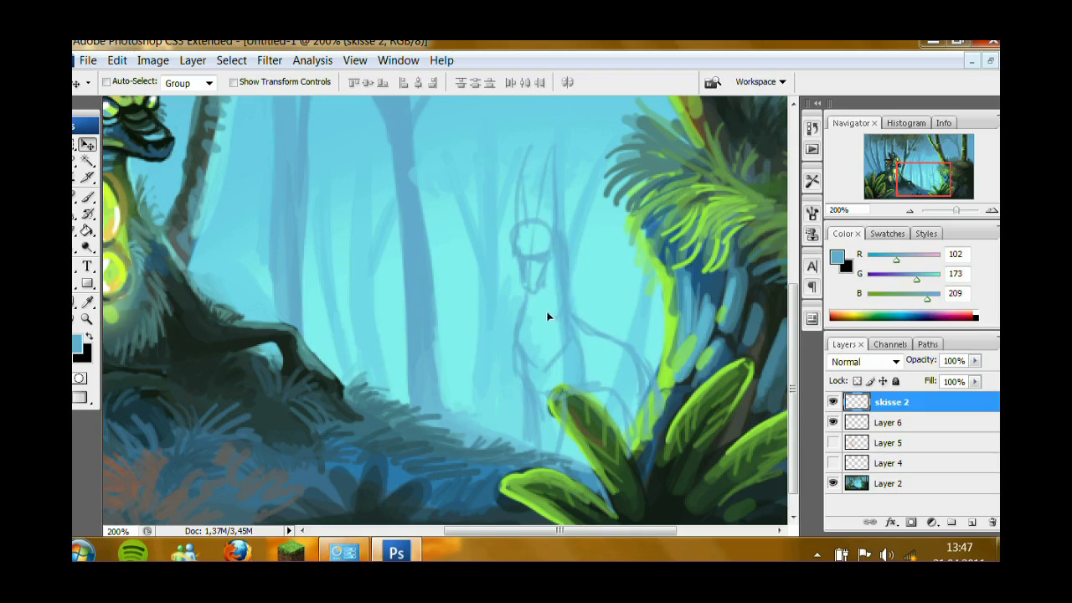
mouse_move(548, 312)
mouse_down()
mouse_move(569, 307)
mouse_move(562, 302)
mouse_up()
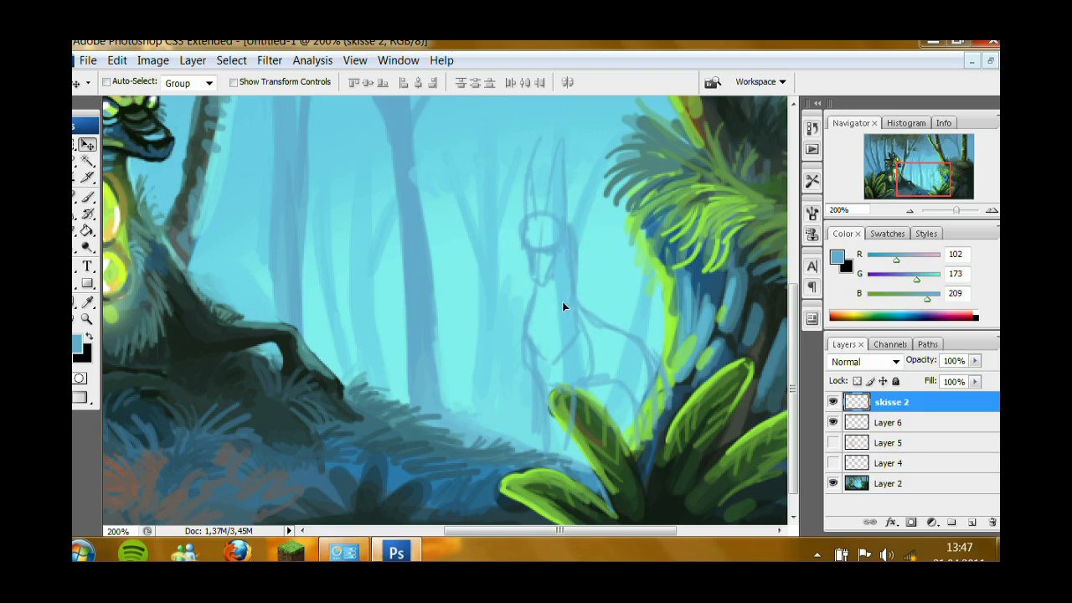
Pick up the ground's mid blue, and add a layer below skisse 2 with the sketch layer set to Multiply.
click(87, 196)
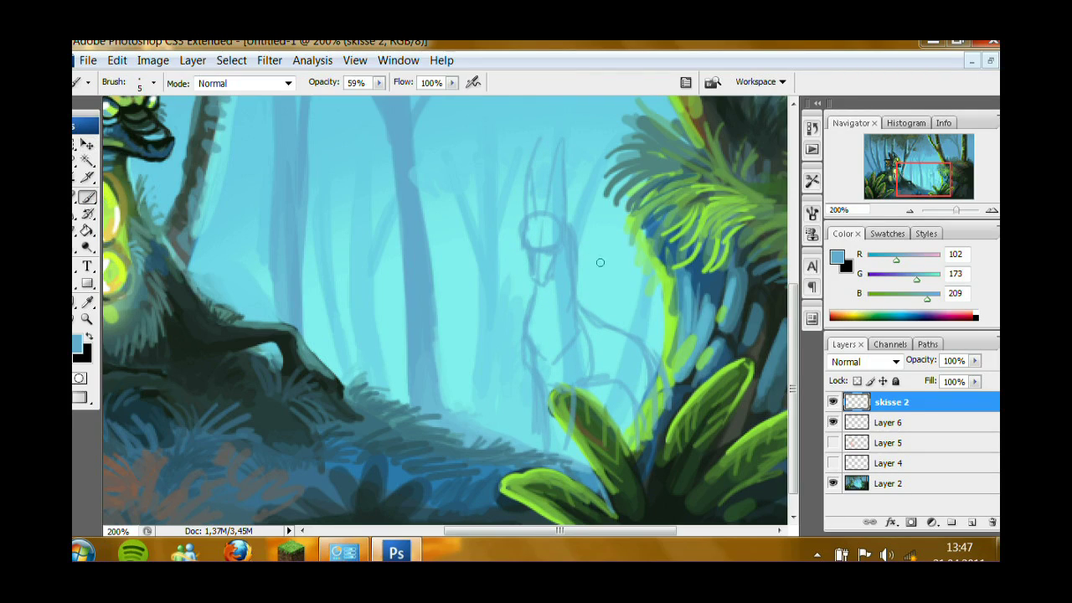
alt+click(358, 457)
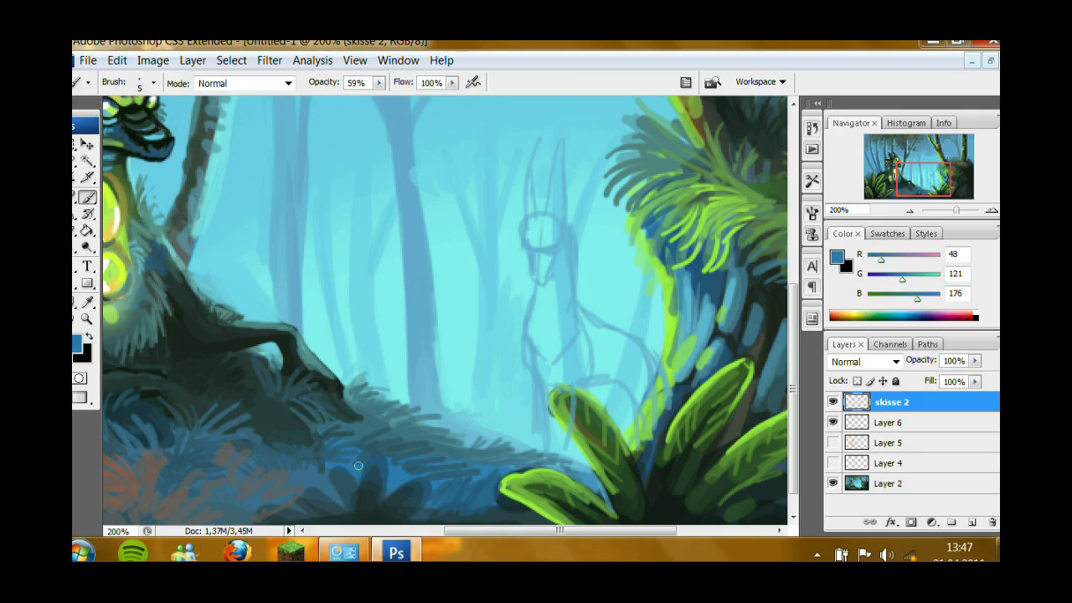
click(971, 522)
click(906, 423)
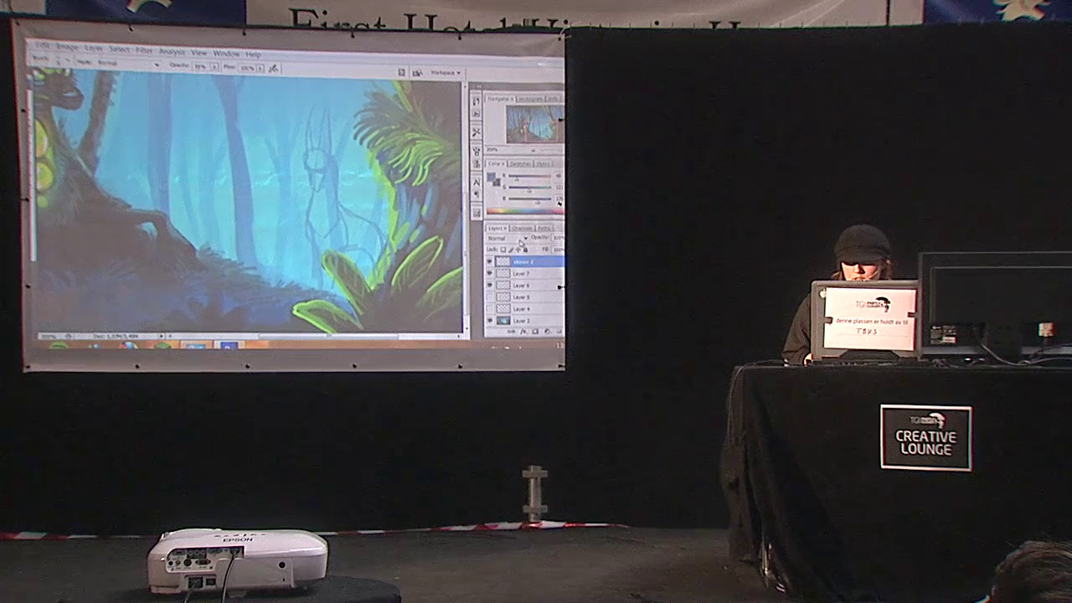
click(865, 361)
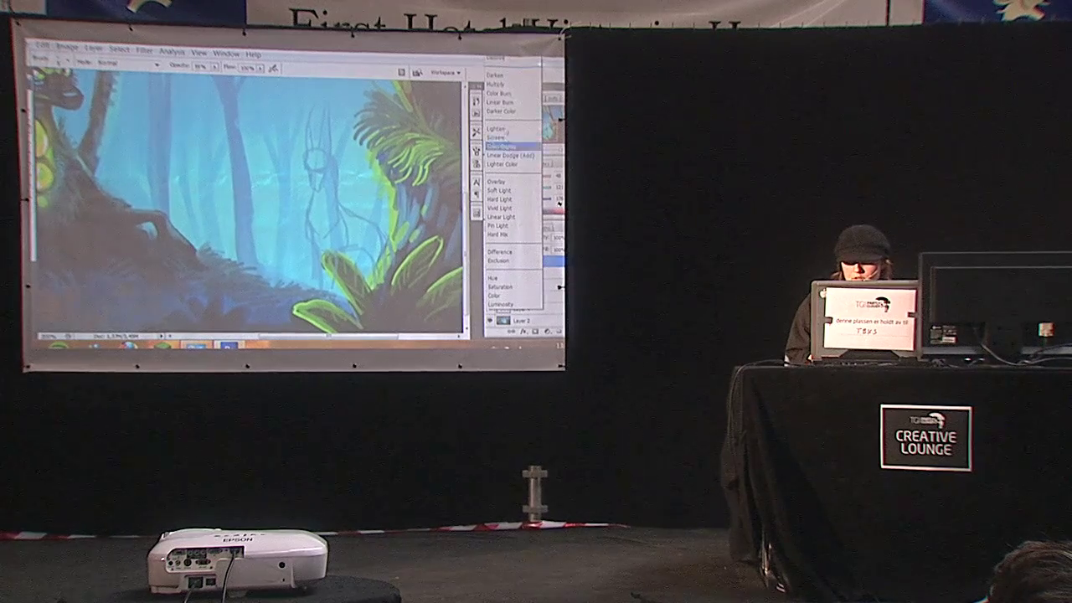
click(502, 86)
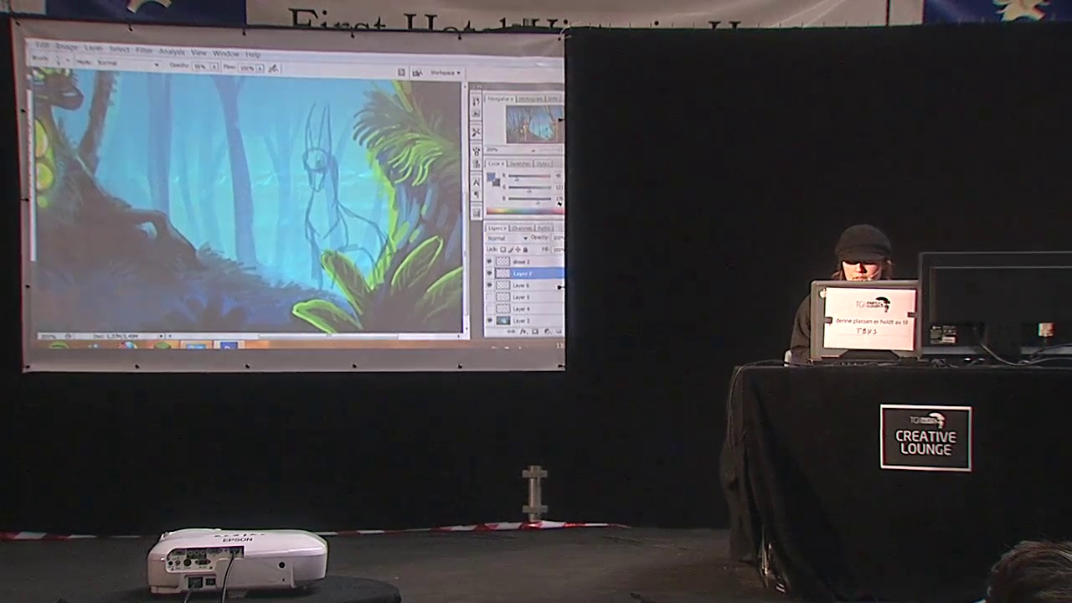
Fill the second creature's silhouette on Layer 7 with the sampled blue, covering ears, head, neck, body and legs.
mouse_move(319, 163)
mouse_down()
mouse_move(309, 164)
mouse_move(327, 111)
mouse_up()
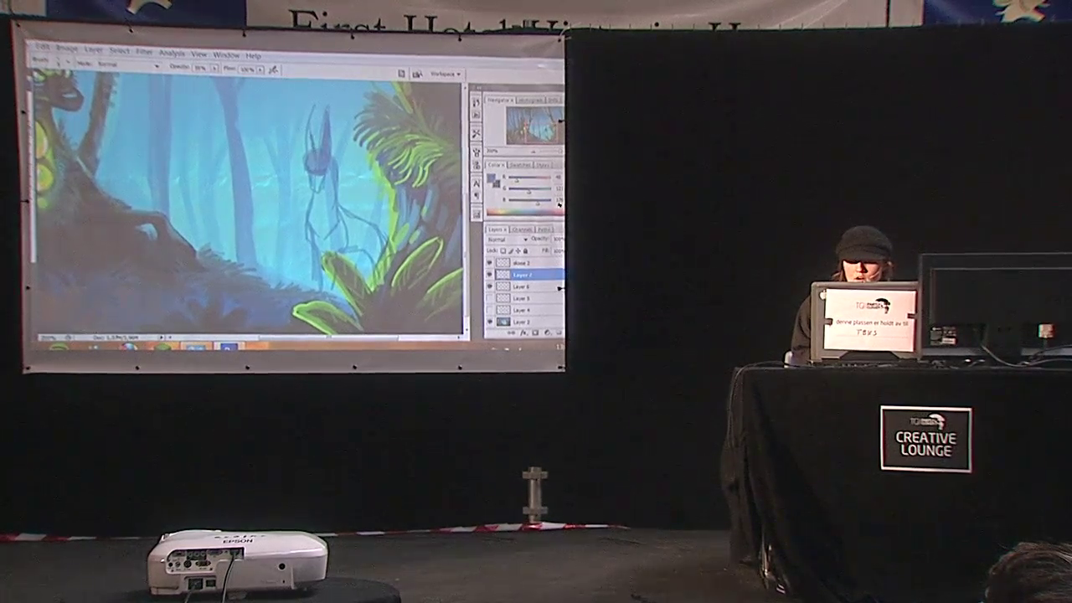
drag(313, 154, 313, 113)
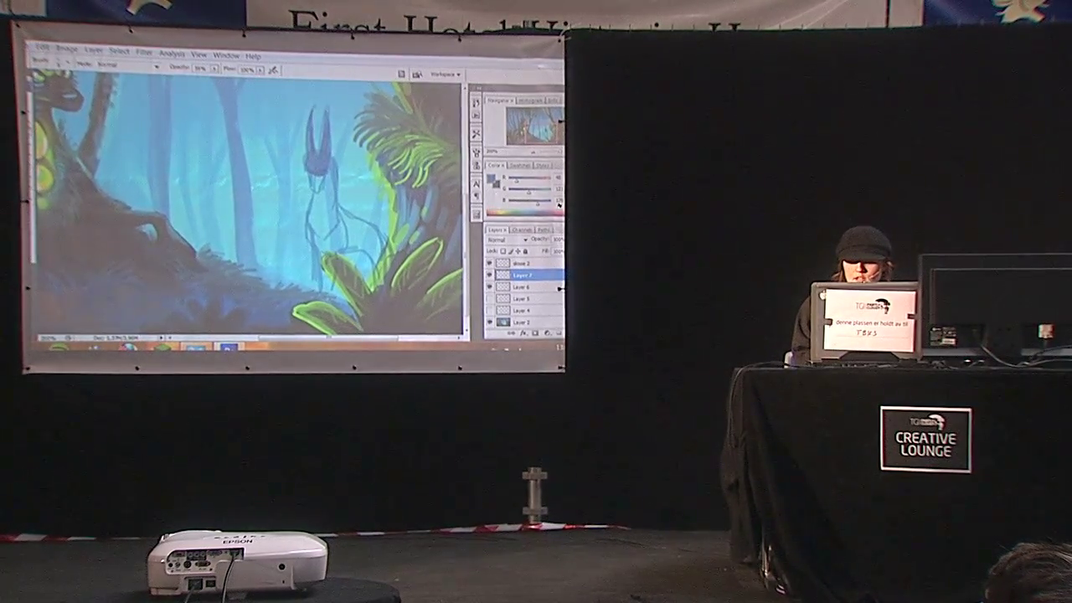
mouse_move(315, 174)
mouse_down()
mouse_move(329, 223)
mouse_move(311, 221)
mouse_move(348, 218)
mouse_move(378, 241)
mouse_move(343, 226)
mouse_move(317, 281)
mouse_up()
drag(328, 240, 330, 295)
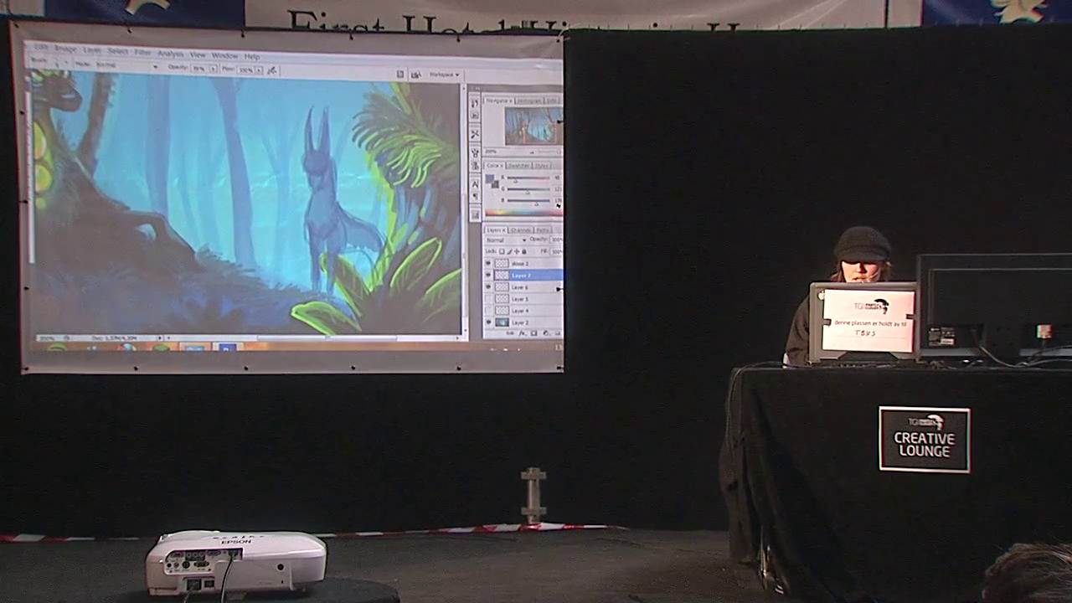
drag(346, 243, 374, 263)
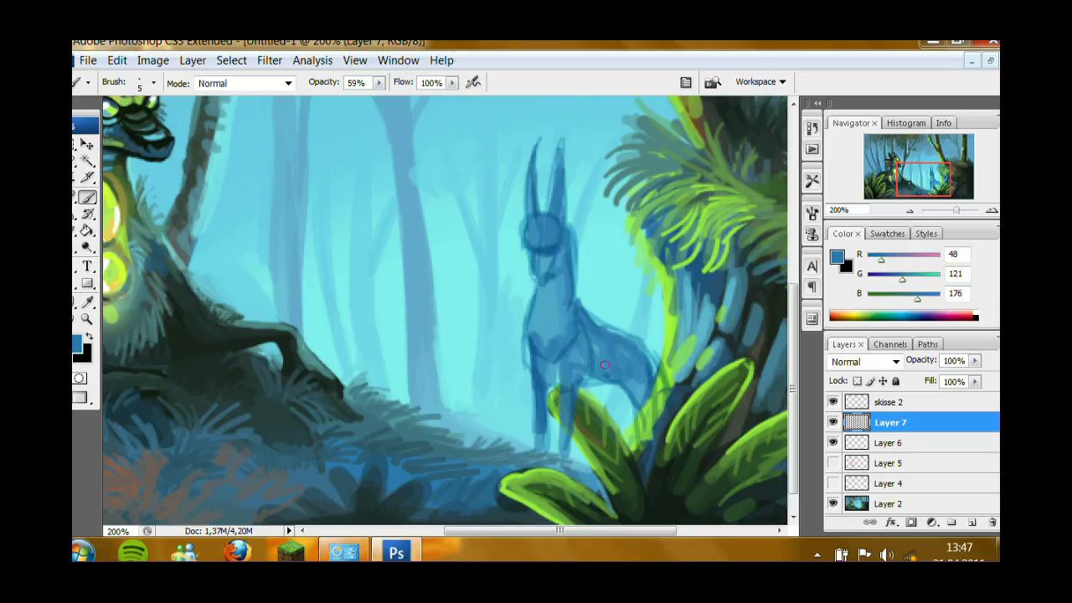
drag(566, 315, 549, 340)
drag(553, 281, 536, 308)
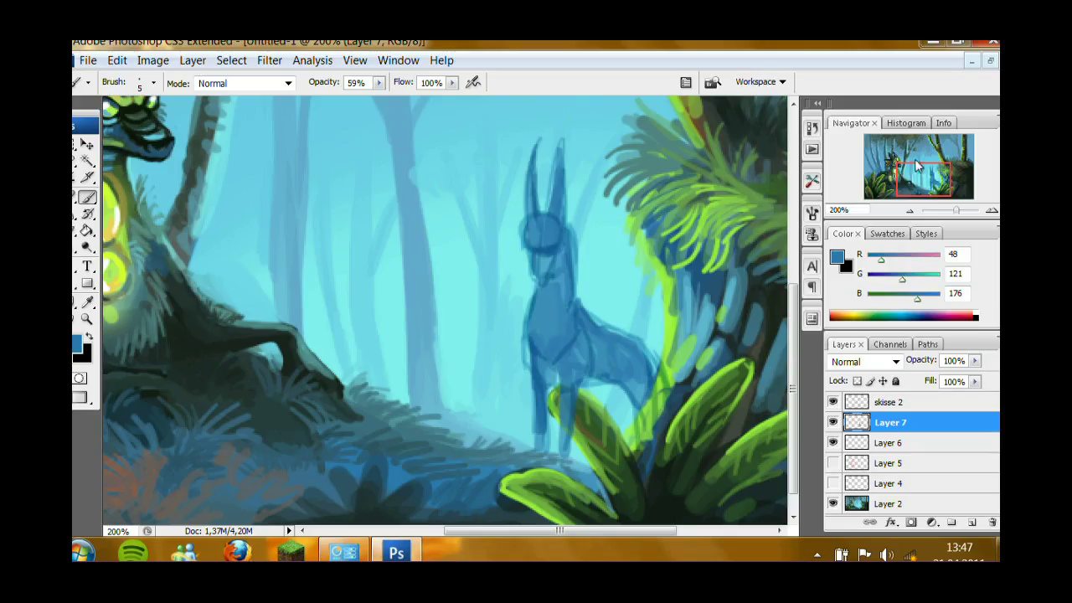
Paint a muted grey-green patch on the small creature's chest and forehead, using a colour sampled from the large creature's fur.
drag(919, 167, 915, 163)
alt+click(200, 320)
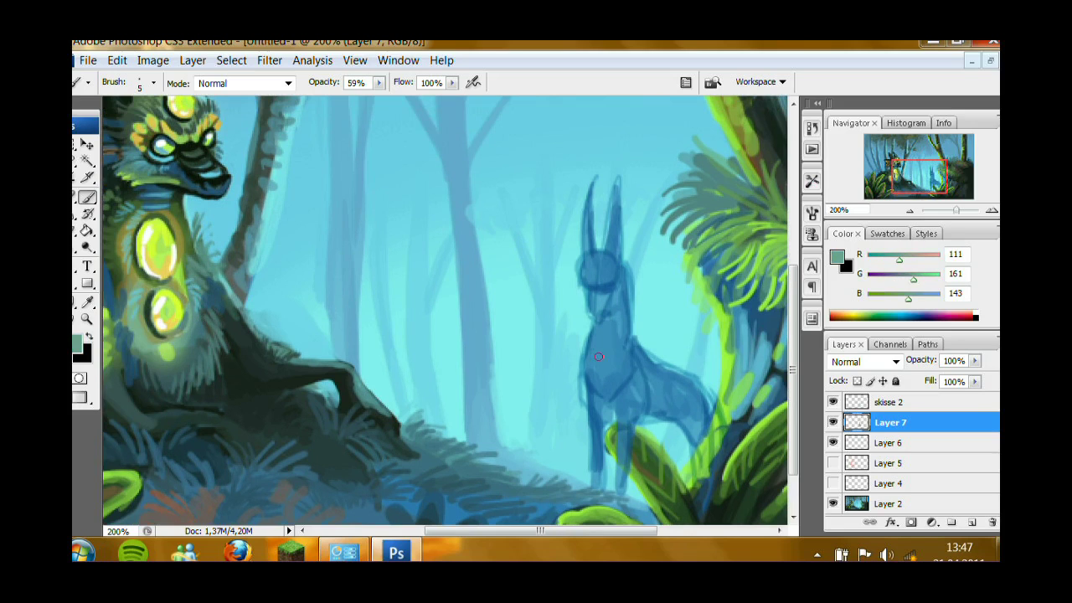
mouse_move(599, 356)
mouse_down()
mouse_move(607, 390)
mouse_move(618, 387)
mouse_move(609, 328)
mouse_up()
mouse_move(611, 405)
mouse_down()
mouse_move(626, 384)
mouse_move(612, 318)
mouse_up()
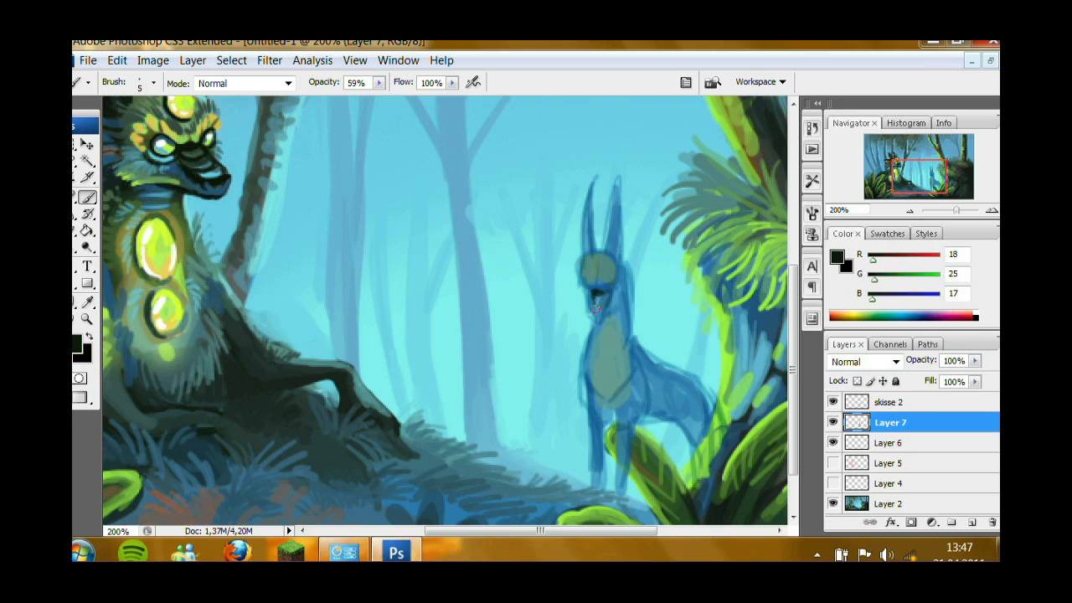
Paint the small creature's muzzle near-black and add green eyes, using colours sampled from the large creature's face.
drag(598, 292, 601, 286)
alt+click(205, 149)
alt+click(600, 292)
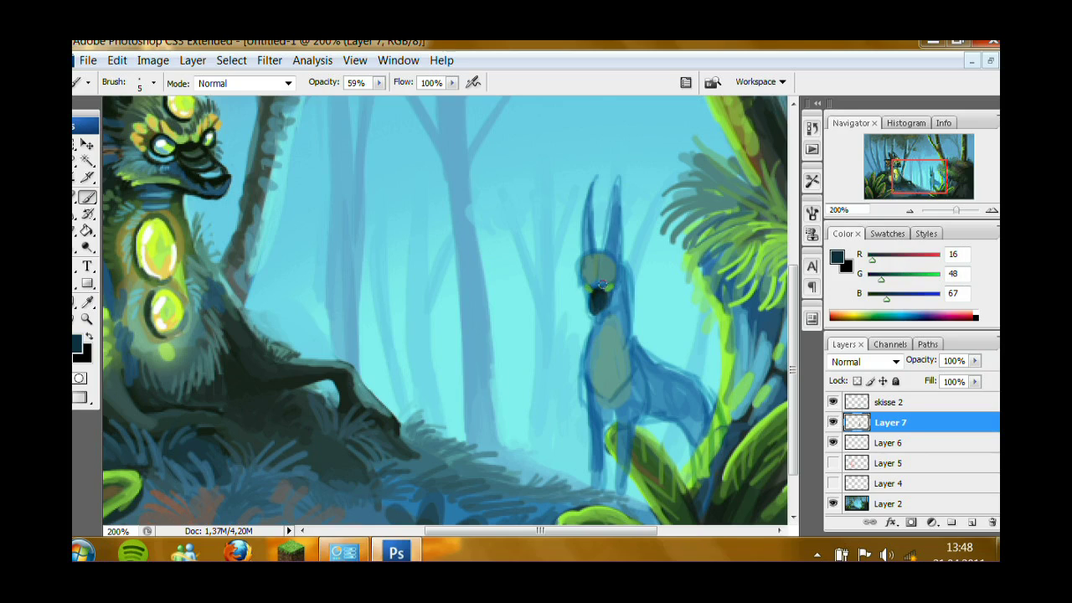
Add glowing yellow-green spots to the small creature's forehead and chest, matching the large creature's markings.
drag(907, 159, 889, 153)
alt+click(239, 185)
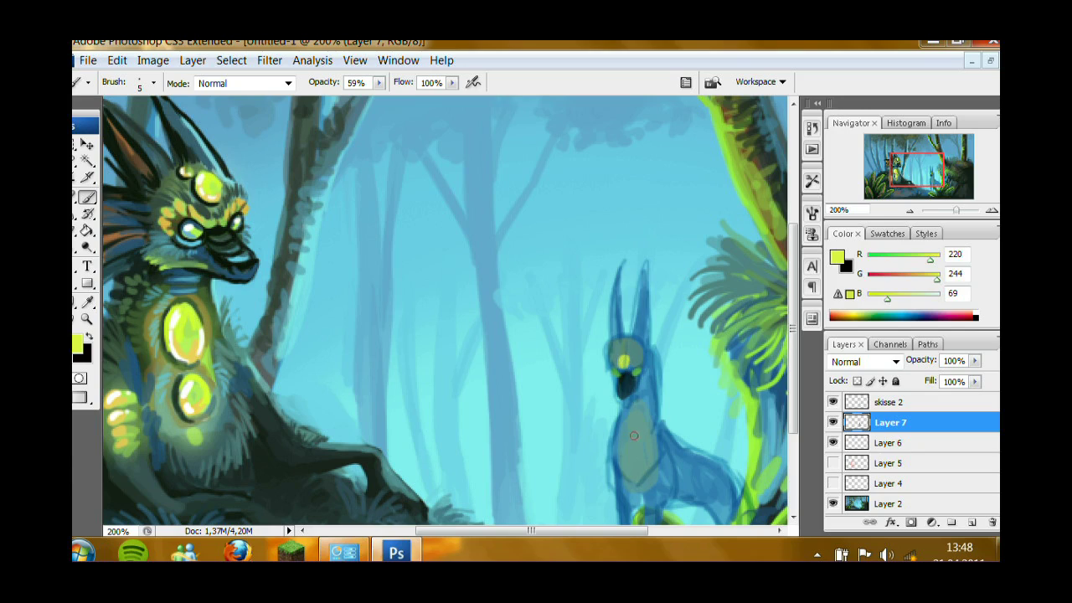
drag(625, 426, 635, 450)
Shade the small creature's two long ears with near-black and dark blue sampled tones.
alt+click(157, 154)
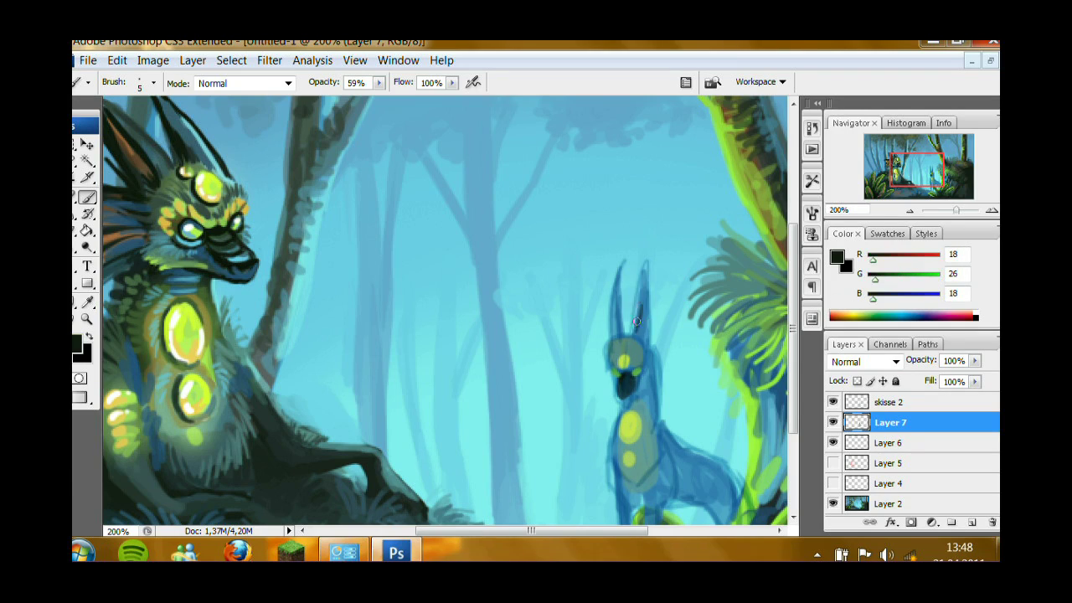
mouse_move(637, 322)
mouse_down()
mouse_move(646, 269)
mouse_move(648, 335)
mouse_up()
alt+click(647, 298)
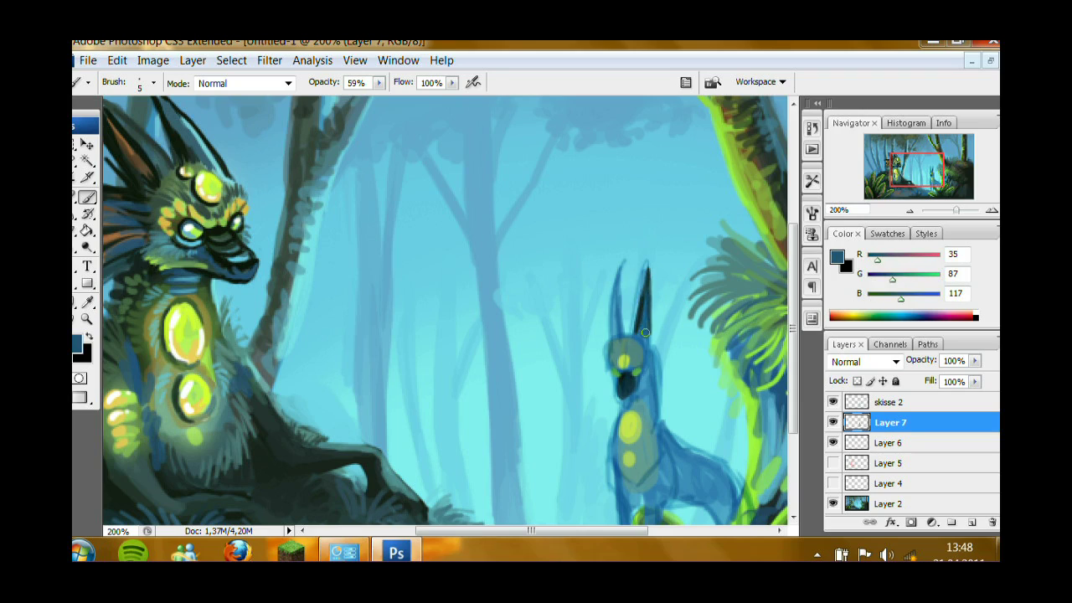
mouse_move(622, 293)
mouse_down()
mouse_move(619, 333)
mouse_move(621, 266)
mouse_move(617, 325)
mouse_up()
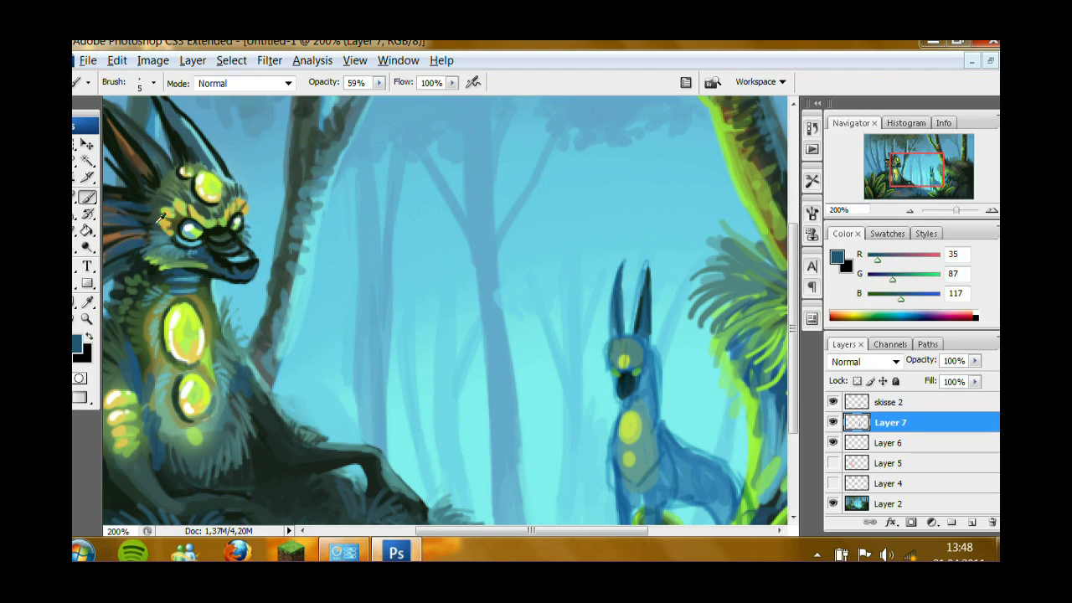
Paint spiky near-black frills on both sides of the small creature's head and fill them with orange-brown sampled from the large creature's frill.
alt+click(137, 190)
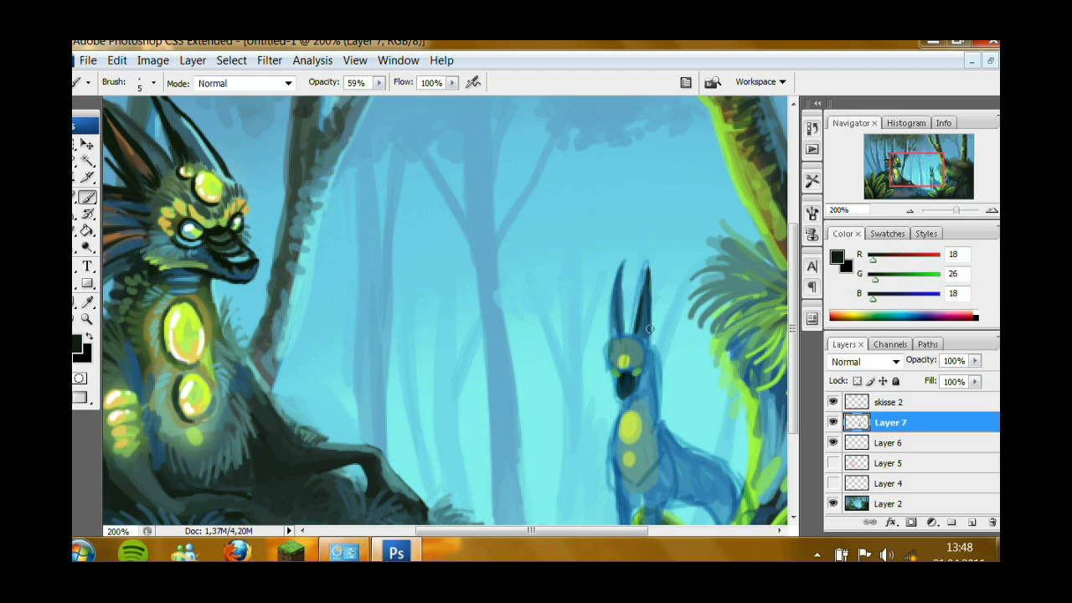
mouse_move(648, 338)
mouse_down()
mouse_move(668, 317)
mouse_move(664, 326)
mouse_up()
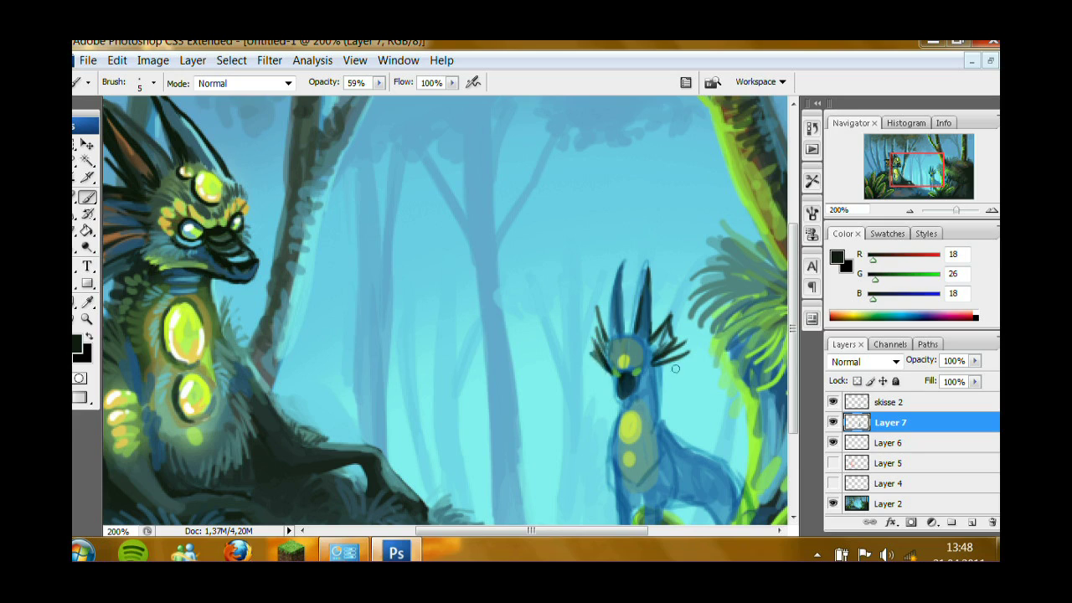
drag(649, 371, 645, 378)
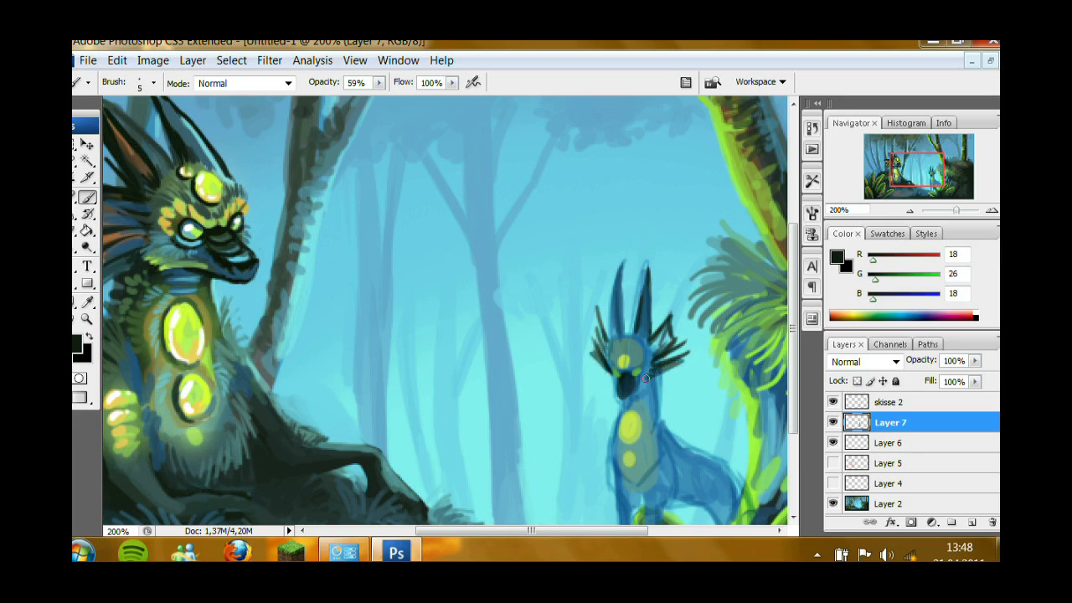
alt+click(115, 241)
drag(122, 238, 134, 238)
scroll(674, 325, left, 1)
Paint ragged dark fur down the small creature's neck and shoulder with near-black green sampled tones.
alt+click(674, 325)
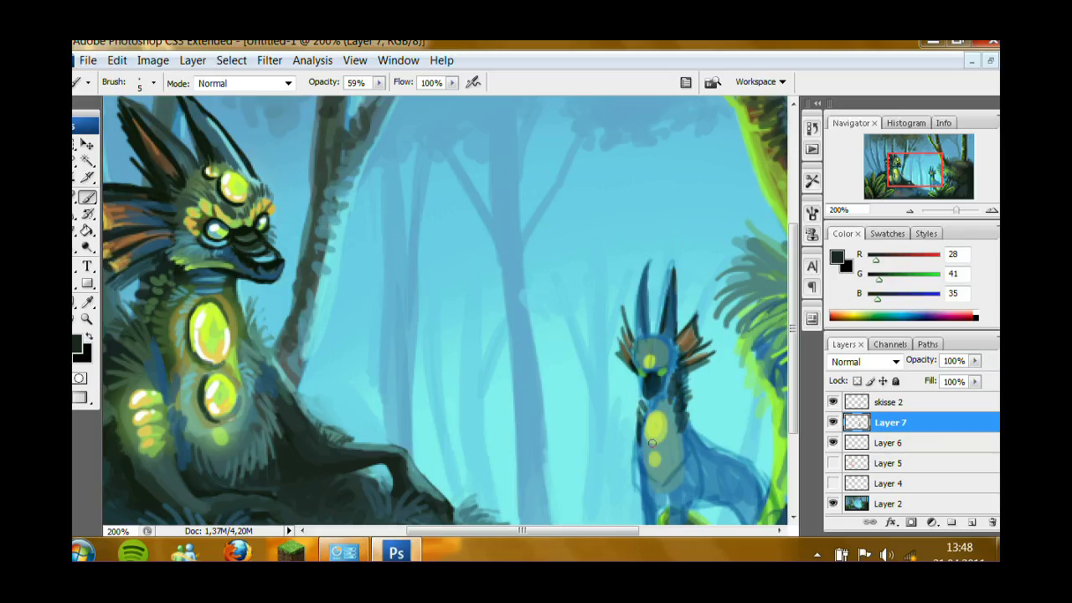
drag(918, 165, 926, 174)
alt+click(238, 331)
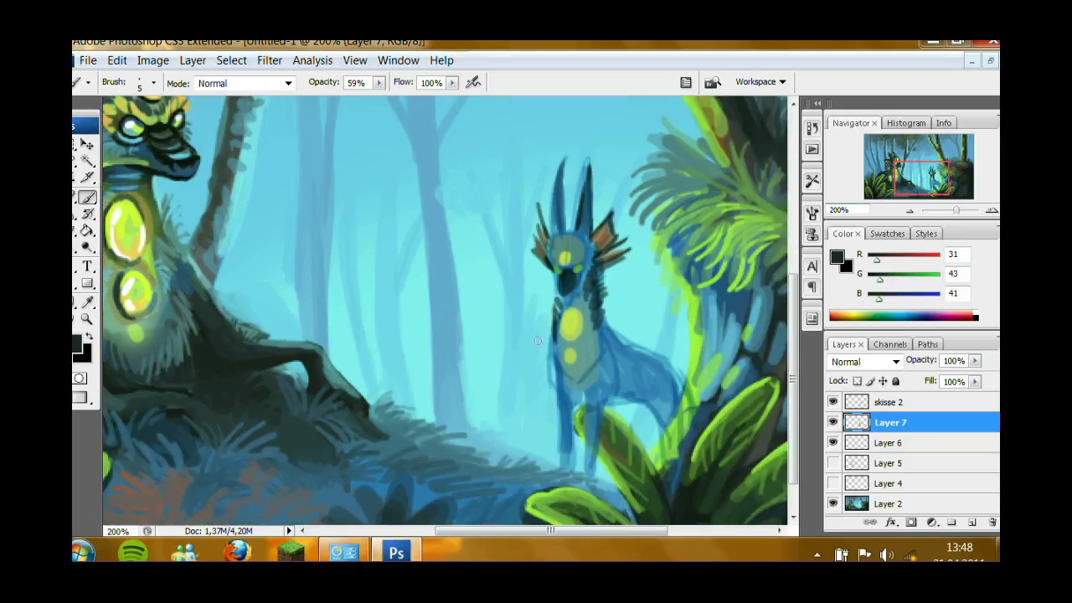
Darken the small creature's two front legs and lower chest with dark tones sampled from its fur and the large creature.
alt+click(596, 392)
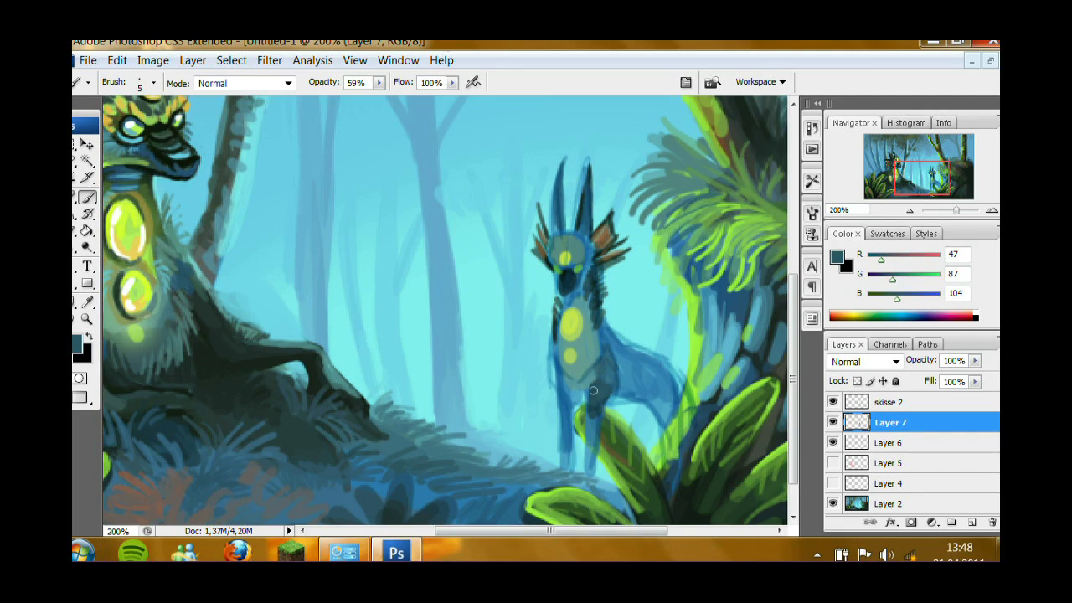
drag(593, 390, 592, 465)
alt+click(328, 368)
drag(595, 421, 591, 481)
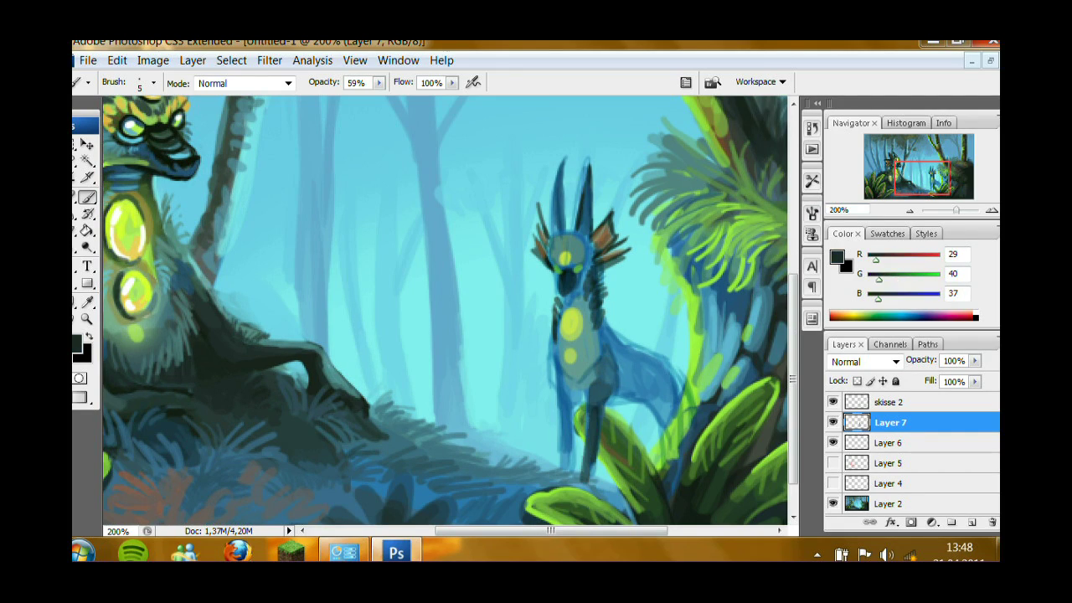
mouse_move(590, 396)
mouse_down()
mouse_move(589, 459)
mouse_move(566, 456)
mouse_up()
drag(567, 383, 583, 399)
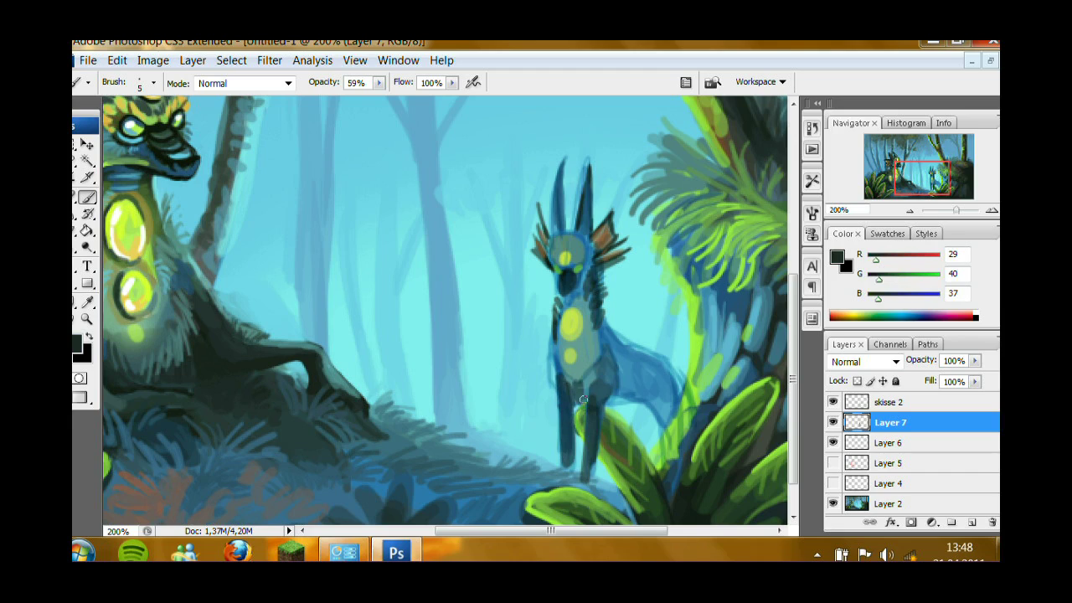
Cover the small creature's shoulder, back and hindquarters with dark blue-green fur.
drag(550, 367, 549, 345)
mouse_move(613, 323)
mouse_down()
mouse_move(672, 369)
mouse_move(664, 403)
mouse_move(637, 358)
mouse_move(621, 379)
mouse_move(649, 390)
mouse_move(653, 379)
mouse_move(662, 414)
mouse_move(644, 391)
mouse_move(603, 385)
mouse_move(668, 403)
mouse_move(665, 380)
mouse_move(659, 408)
mouse_move(628, 354)
mouse_up()
alt+click(641, 390)
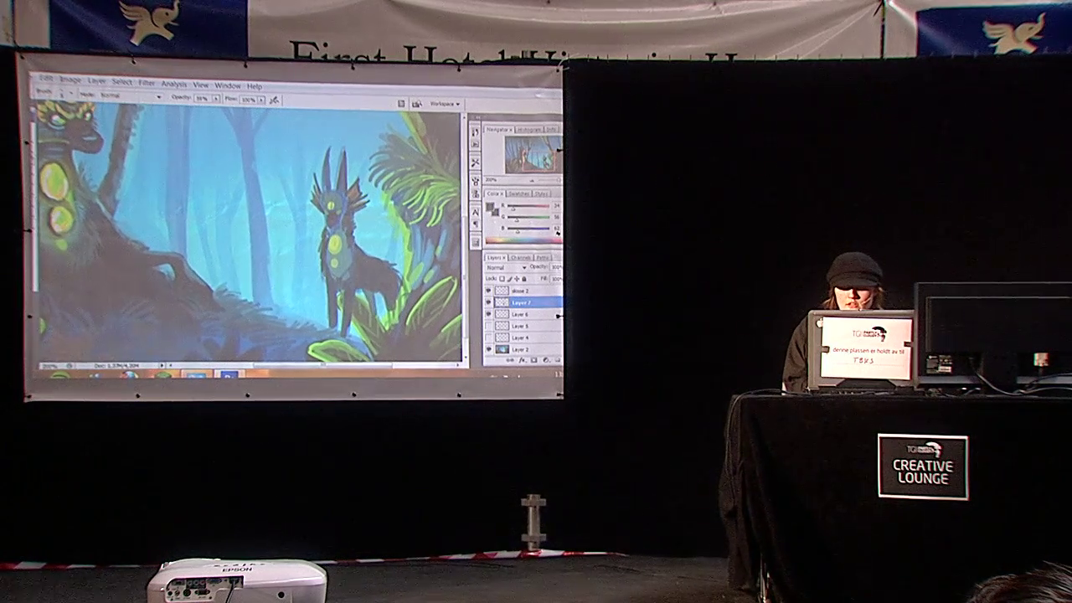
drag(370, 293, 369, 313)
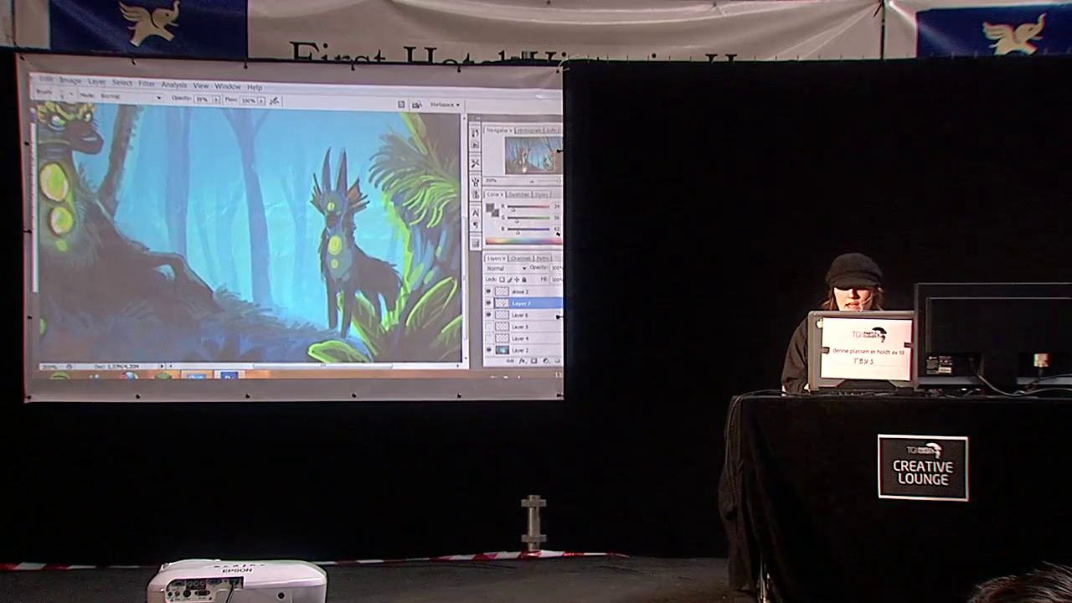
Refine the fur around the small creature's neck and outline its large chest spot in dark blue-green with a 4 px brush.
drag(335, 220, 358, 226)
right_click(401, 261)
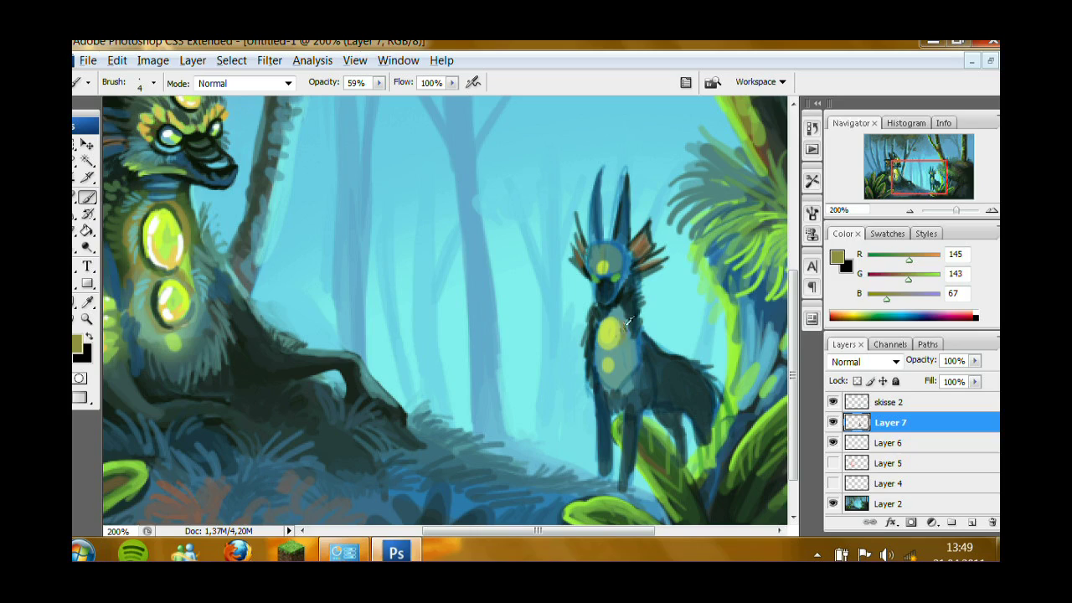
alt+click(633, 295)
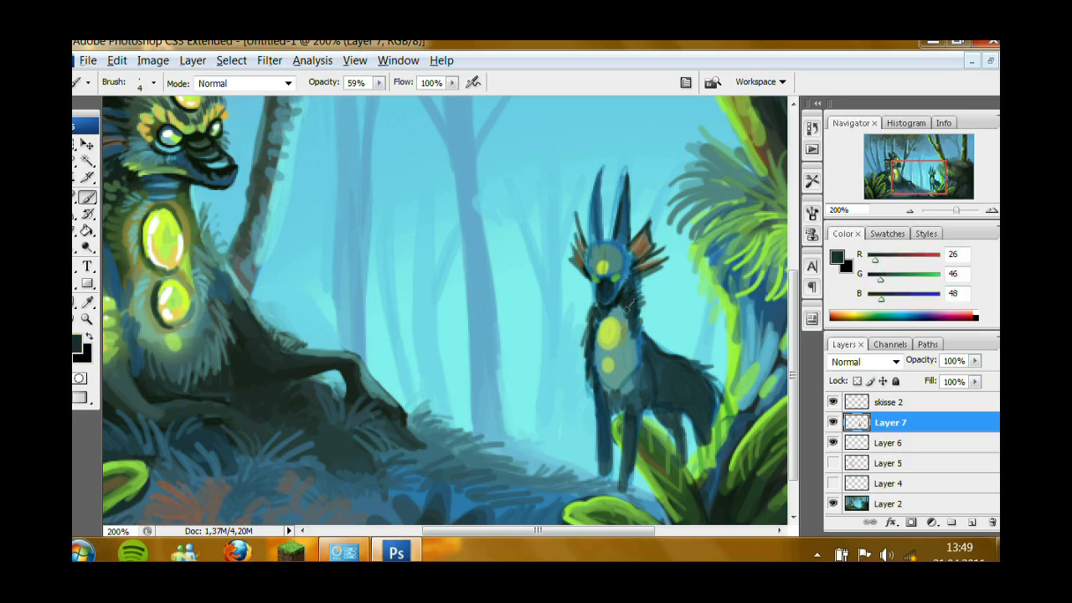
mouse_move(605, 344)
mouse_down()
mouse_move(615, 320)
mouse_move(618, 333)
mouse_up()
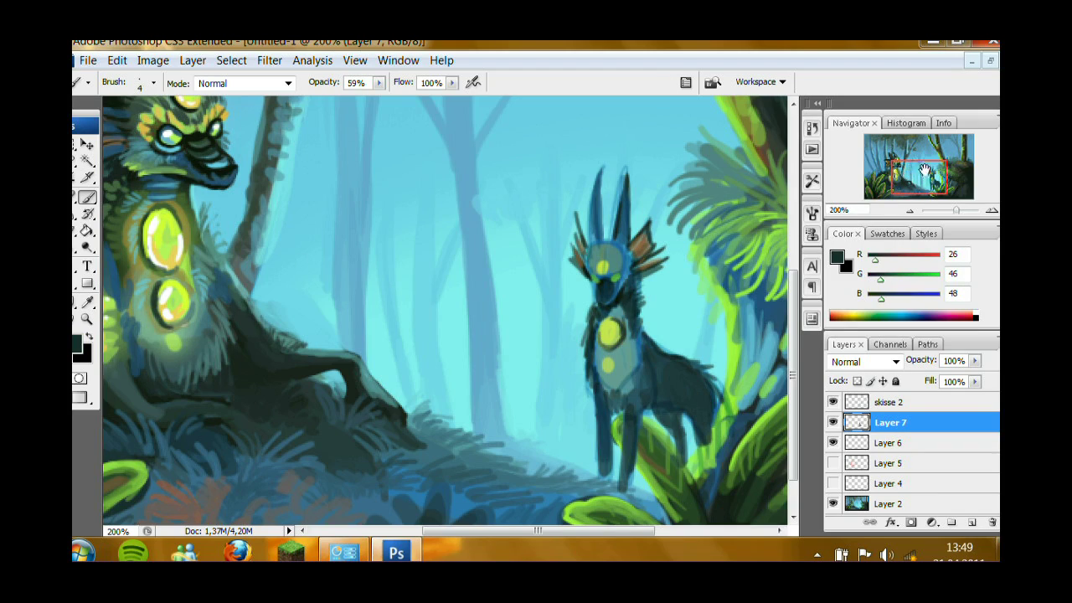
Add yellow brow markings above the small creature's eyes, using colours sampled from the large creature's face.
alt+click(171, 118)
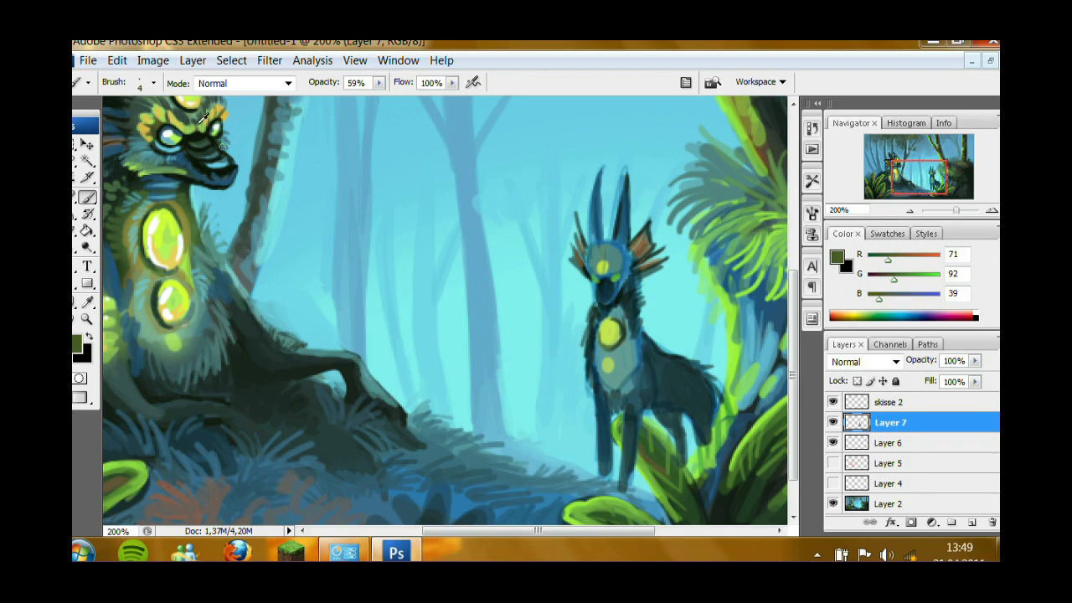
alt+click(173, 122)
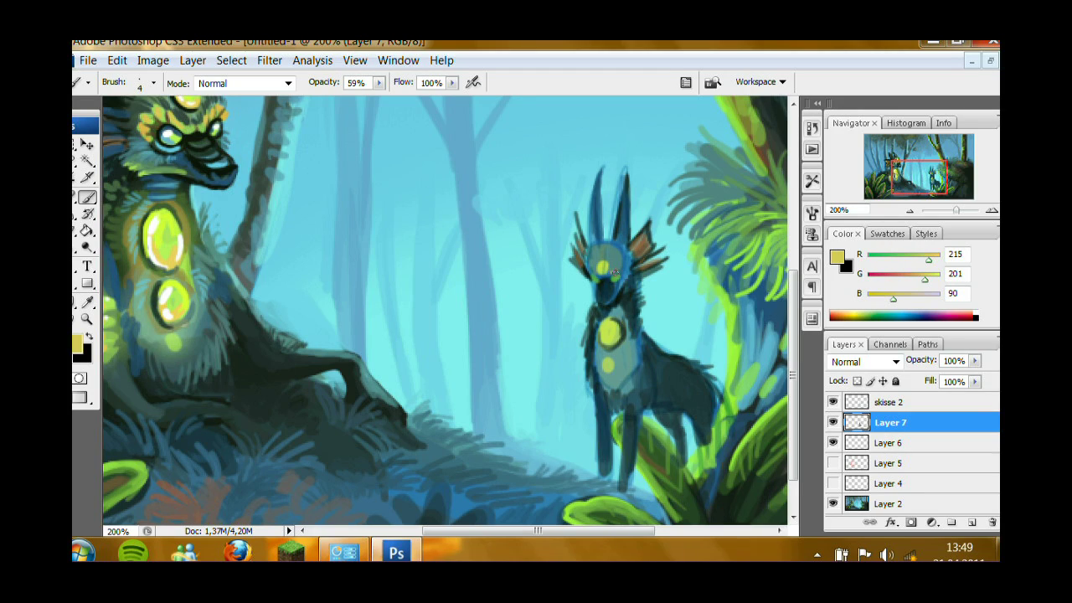
drag(615, 272, 622, 267)
alt+click(169, 112)
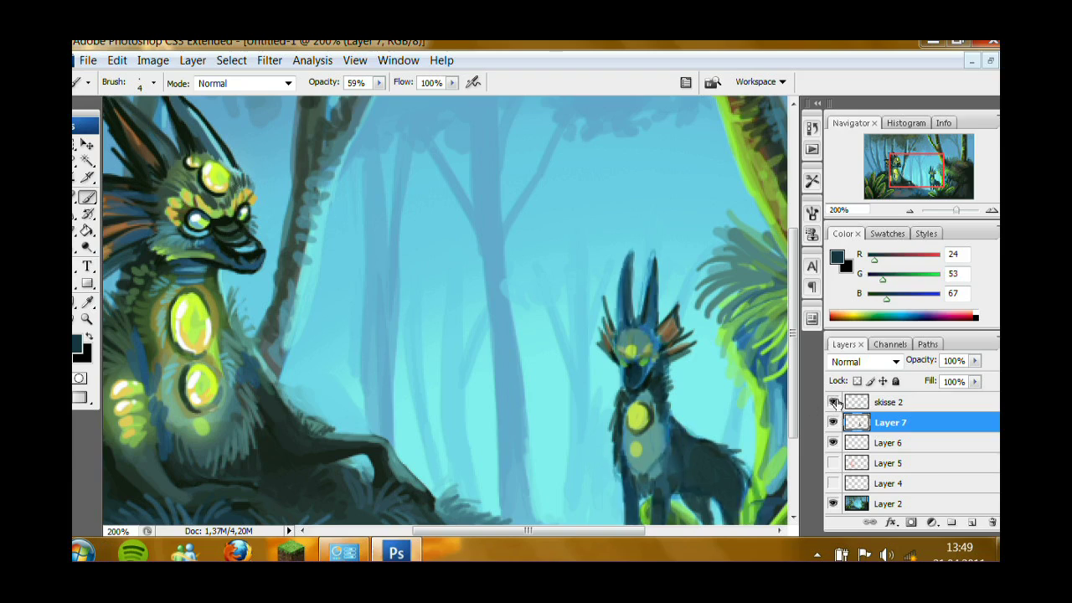
Merge the "skisse 2" sketch layer down into Layer 7.
right_click(883, 404)
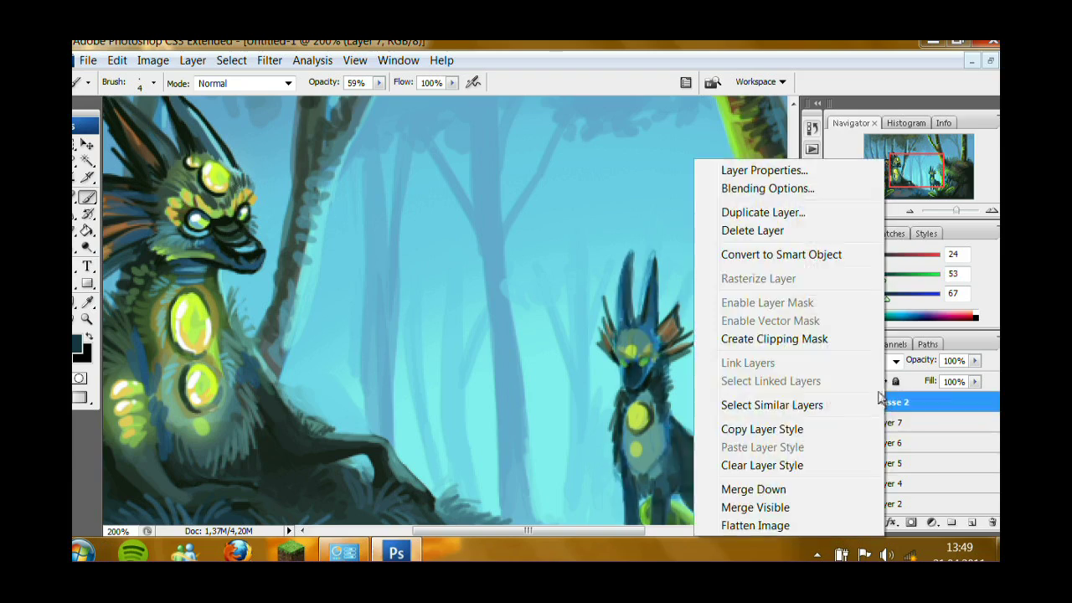
click(813, 490)
drag(903, 170, 906, 173)
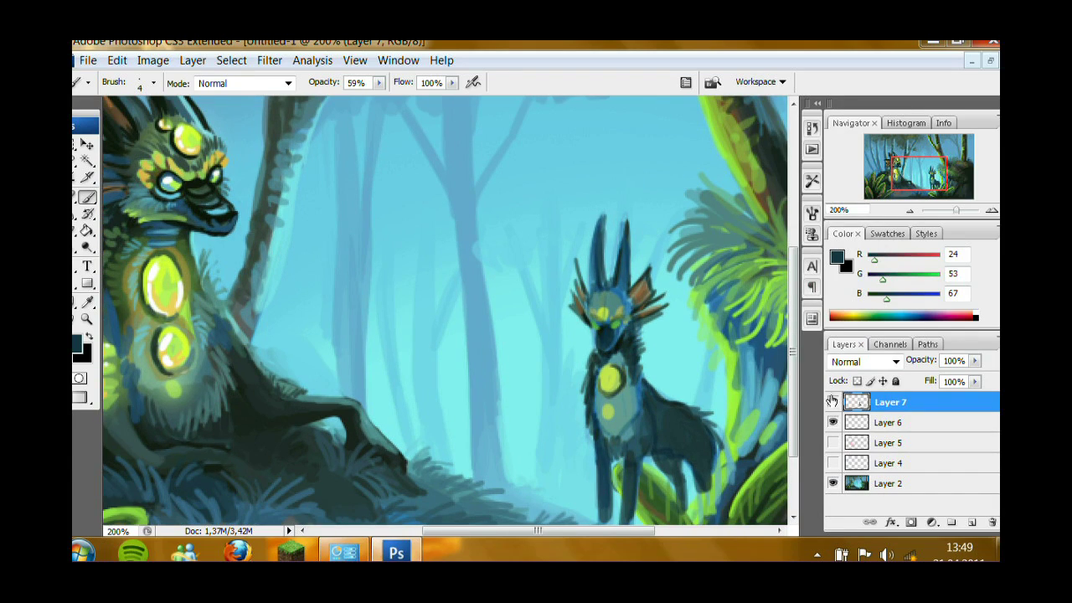
Paint fine fur strokes around the small creature's chest patch and neck with sampled green and dark tones.
alt+click(628, 410)
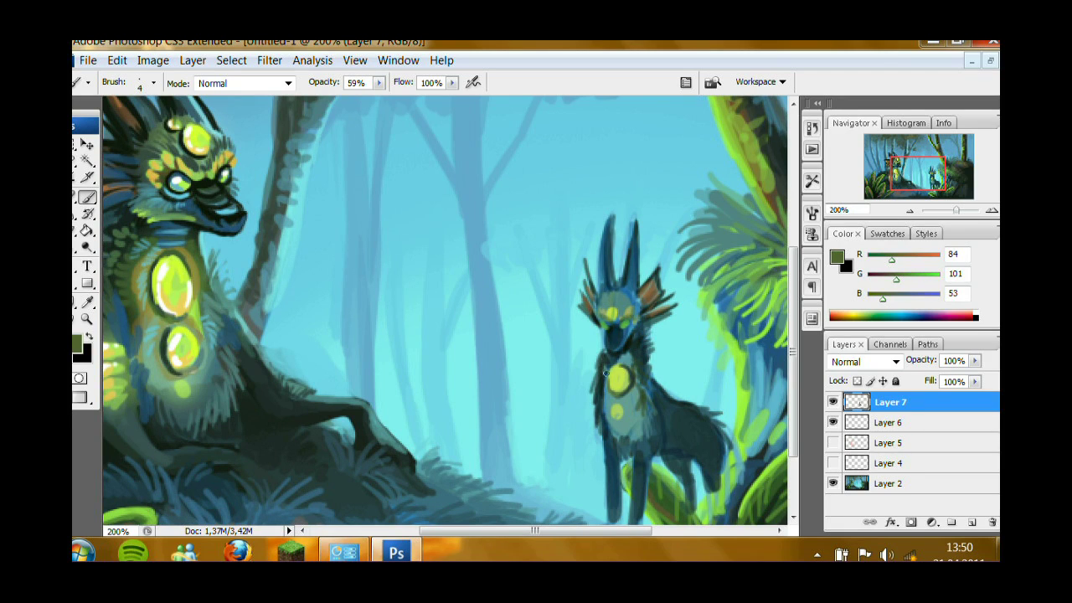
alt+click(602, 357)
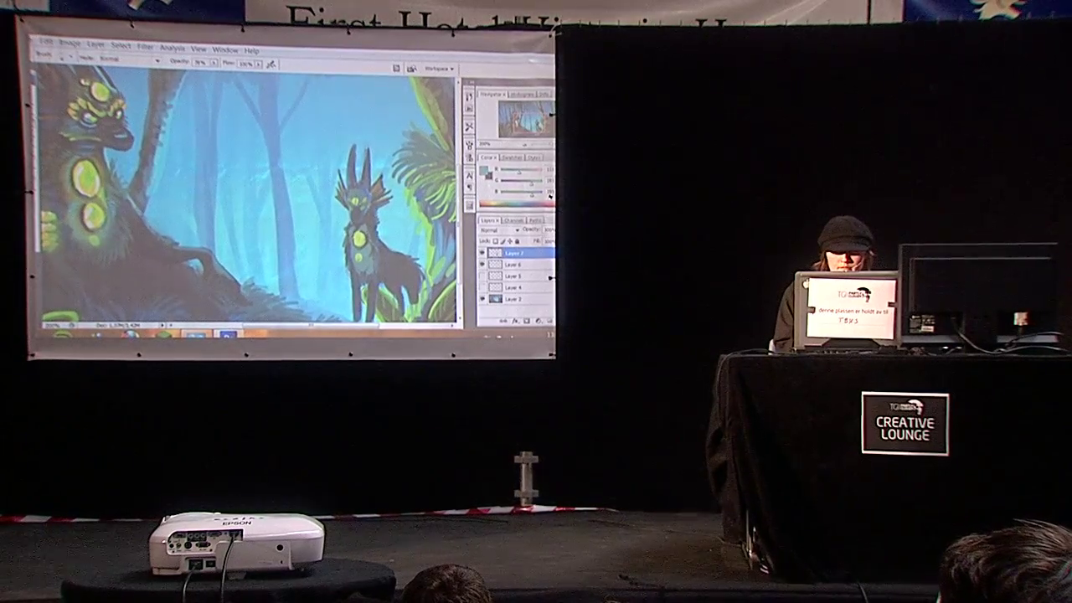
alt+click(392, 217)
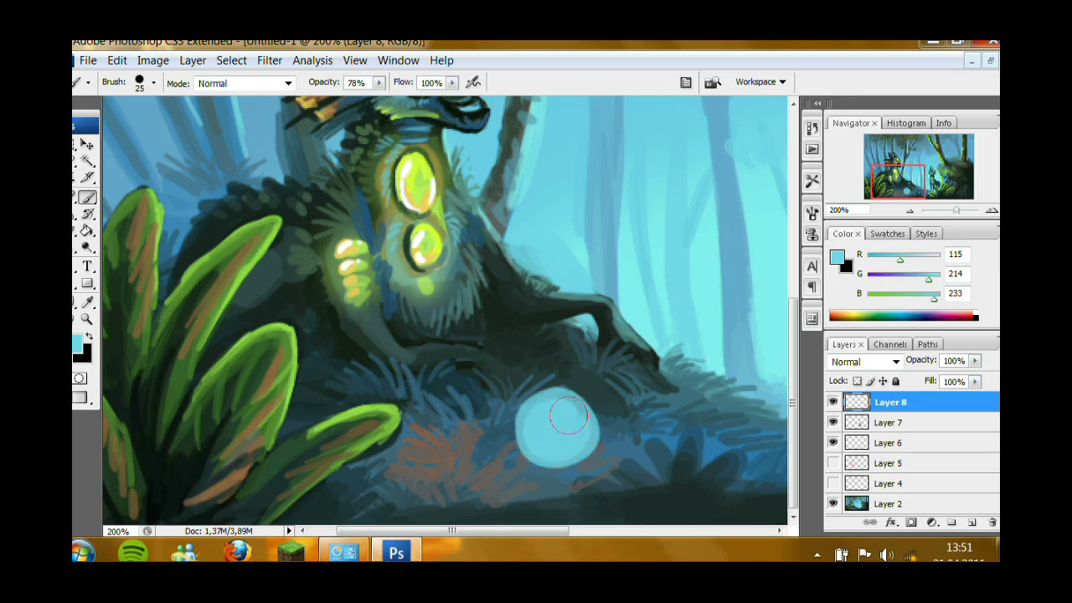
Fill out a solid light-blue orb on the grass below the large creature on Layer 8, using a 25 px brush.
mouse_move(549, 450)
mouse_down()
mouse_move(537, 410)
mouse_move(573, 411)
mouse_move(548, 442)
mouse_move(538, 406)
mouse_move(579, 432)
mouse_move(543, 440)
mouse_move(583, 440)
mouse_up()
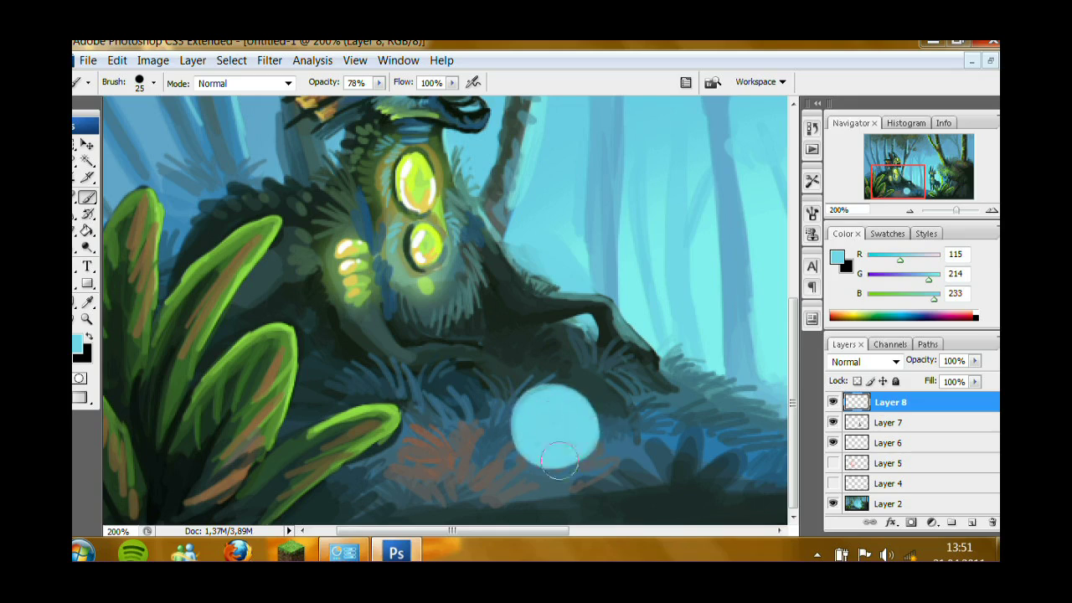
drag(898, 190, 907, 191)
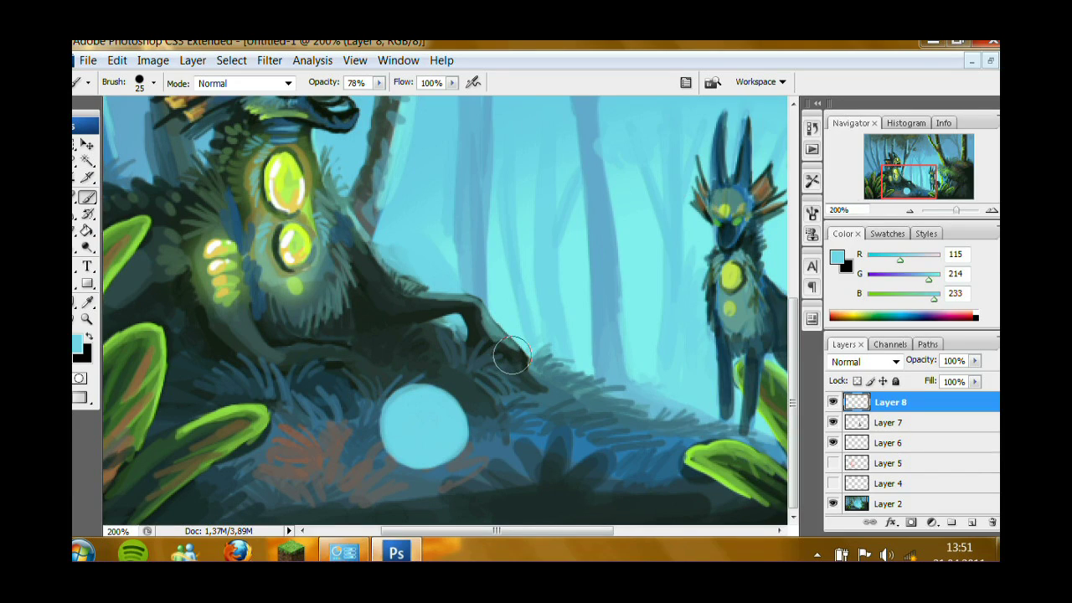
Paint a yellow-green rim light along the orb's upper-left edge with a 10 px brush, using the colour of the large creature's chest spot.
alt+click(289, 167)
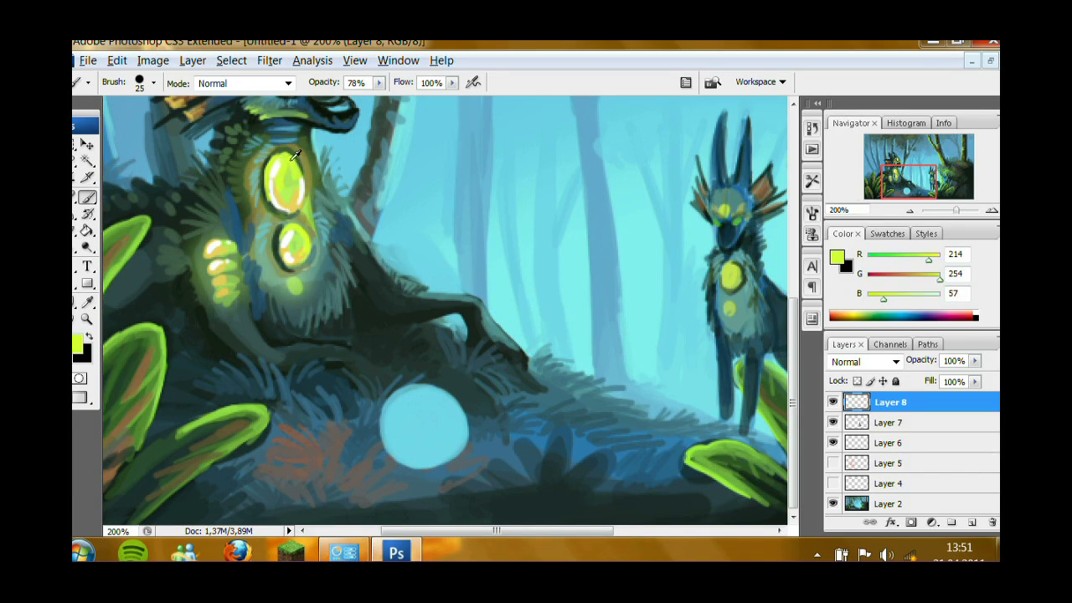
right_click(446, 416)
click(506, 437)
click(457, 350)
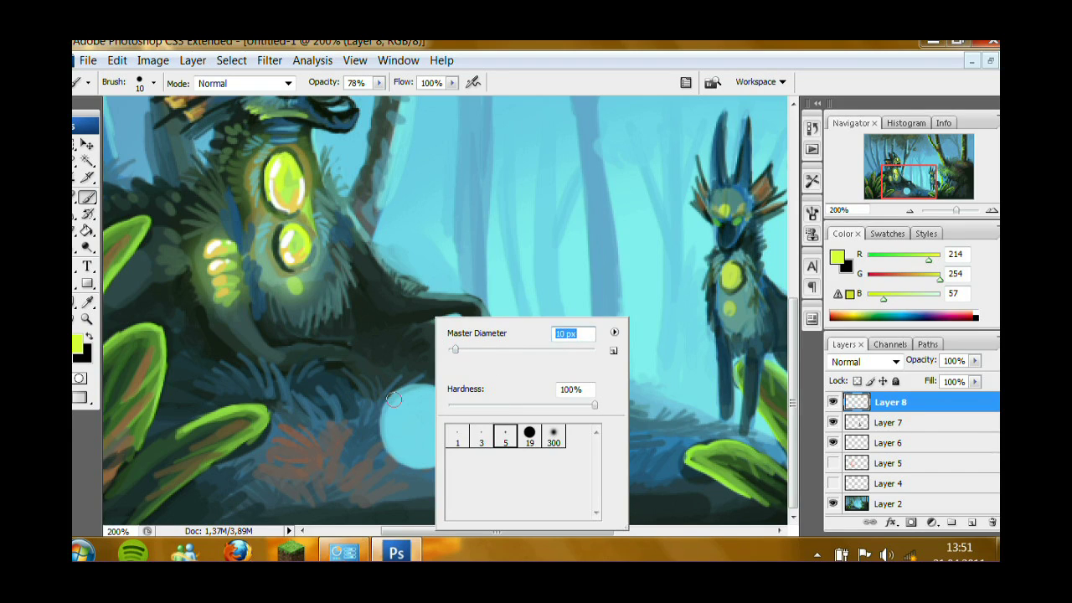
mouse_move(406, 392)
mouse_down()
mouse_move(384, 432)
mouse_move(427, 382)
mouse_move(383, 436)
mouse_up()
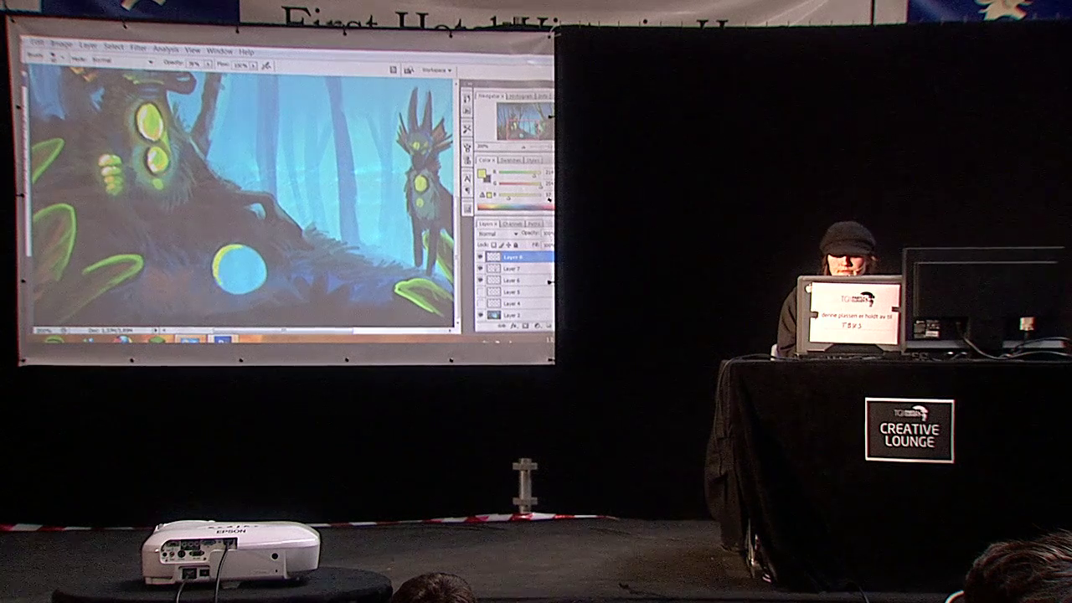
drag(219, 261, 217, 282)
Cover the orb's interior with a deeper sampled blue, leaving a light-blue edge and the yellow-green rim around it.
alt+click(366, 195)
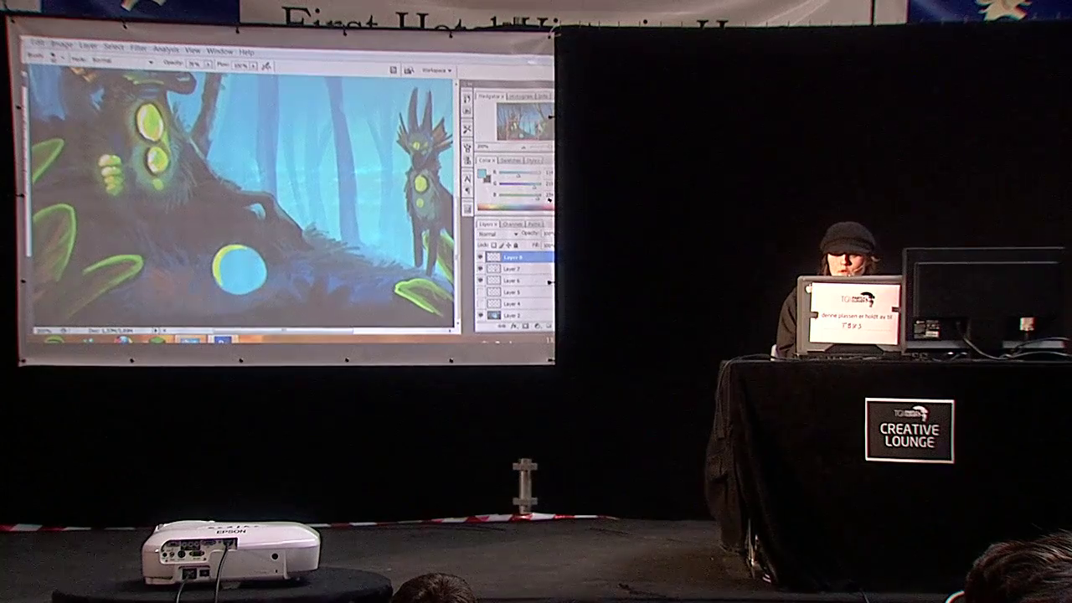
alt+click(366, 195)
mouse_move(251, 248)
mouse_down()
mouse_move(263, 270)
mouse_move(226, 290)
mouse_up()
alt+click(243, 272)
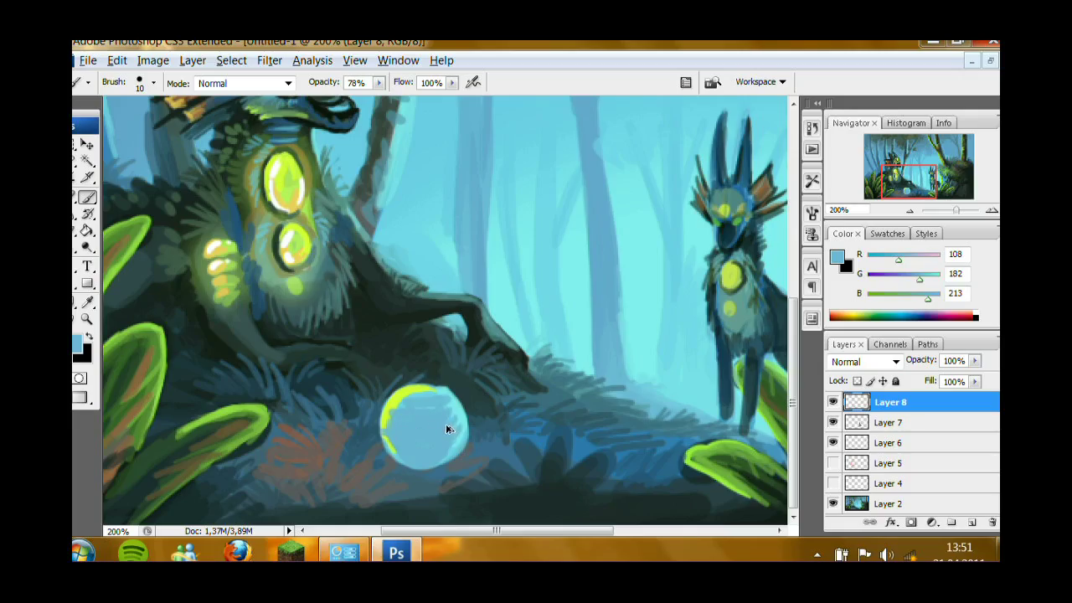
alt+click(427, 410)
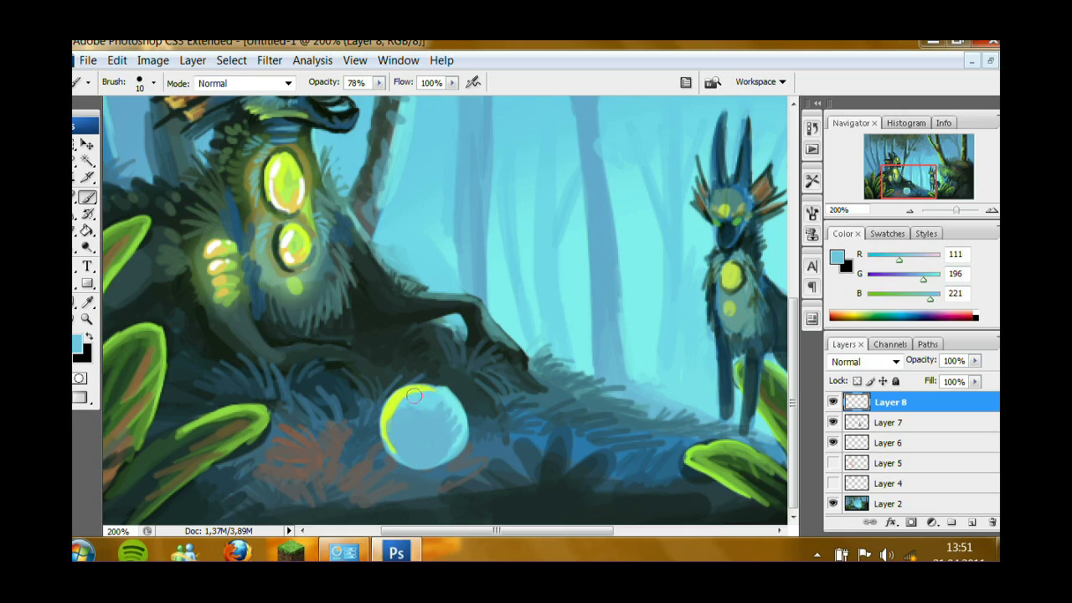
Shade the orb's interior with curved darker blue strokes, repeatedly sampling tones from the grass and the orb.
alt+click(521, 458)
mouse_move(431, 444)
mouse_down()
mouse_move(400, 433)
mouse_move(421, 439)
mouse_move(407, 450)
mouse_move(450, 442)
mouse_move(416, 435)
mouse_move(405, 423)
mouse_move(431, 425)
mouse_move(399, 408)
mouse_move(437, 437)
mouse_move(452, 423)
mouse_move(449, 414)
mouse_move(412, 442)
mouse_move(391, 419)
mouse_move(408, 456)
mouse_move(458, 433)
mouse_up()
alt+click(428, 445)
alt+click(428, 446)
alt+click(431, 443)
alt+click(422, 429)
alt+click(419, 427)
alt+click(548, 286)
alt+click(414, 420)
alt+click(416, 420)
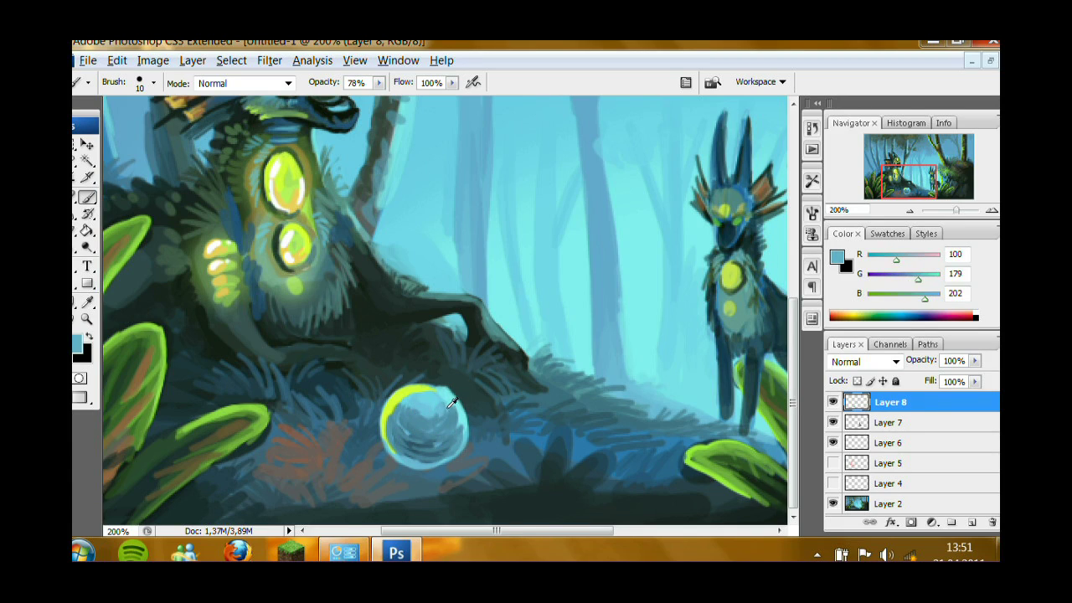
Extend the orb's yellow-green rim along its top edge and soften its interior shading with sampled blues at a lower brush opacity.
alt+click(408, 392)
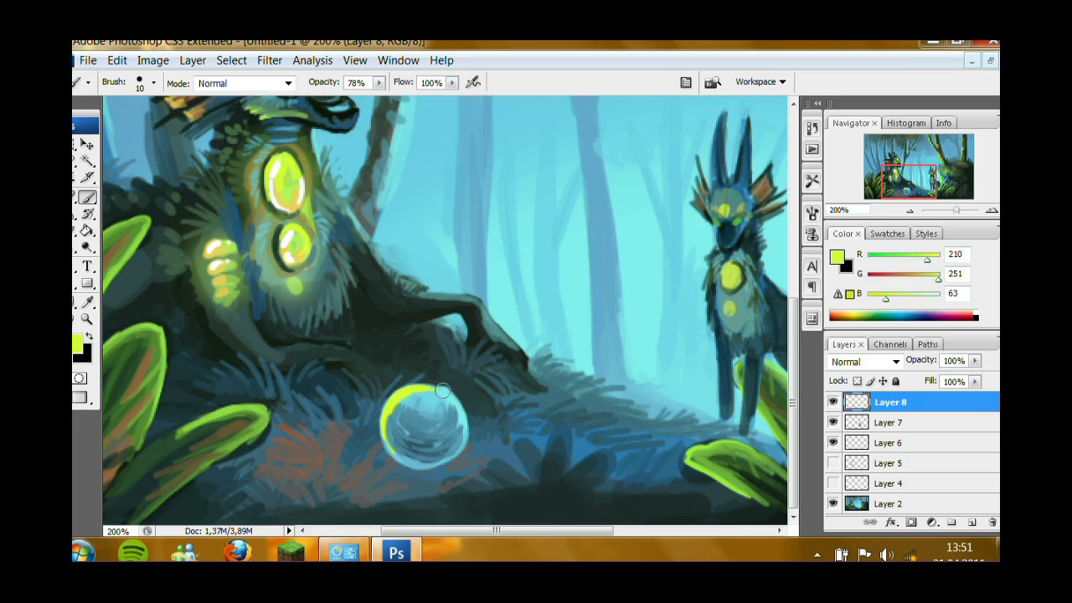
alt+click(365, 471)
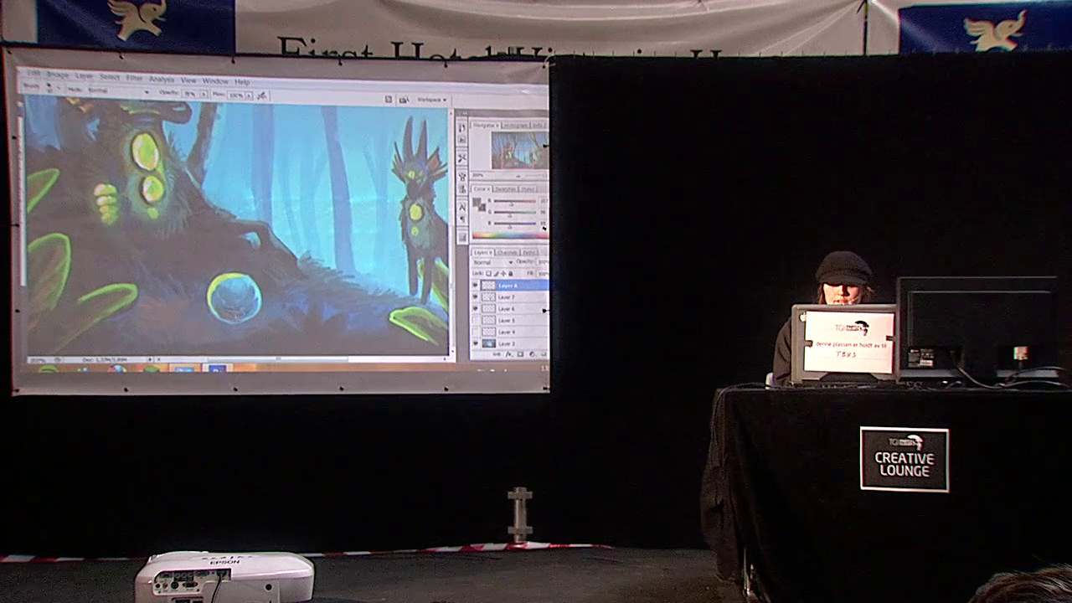
alt+click(224, 315)
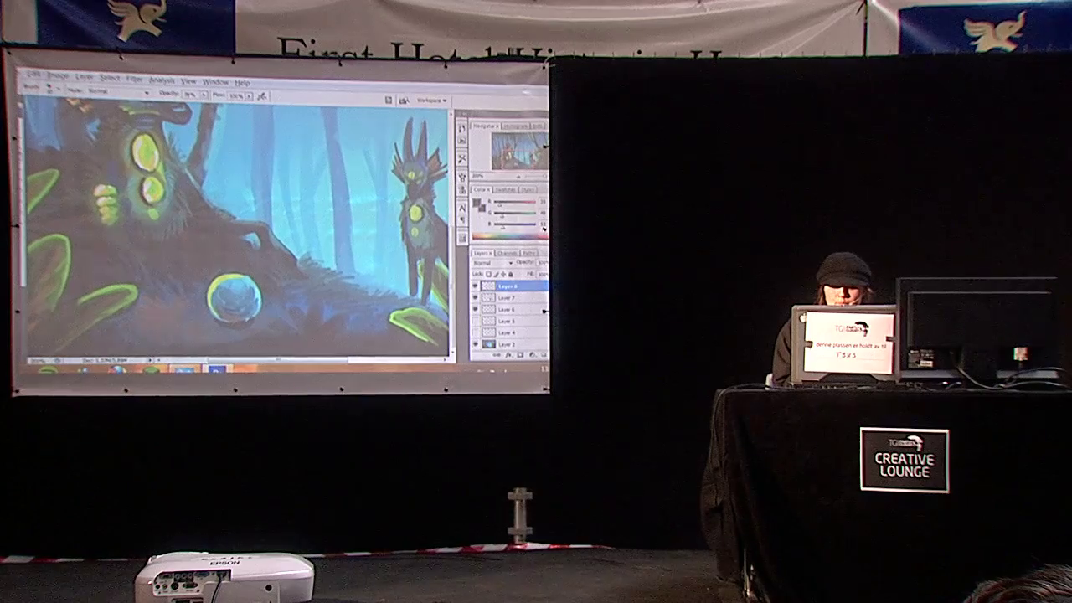
alt+click(195, 324)
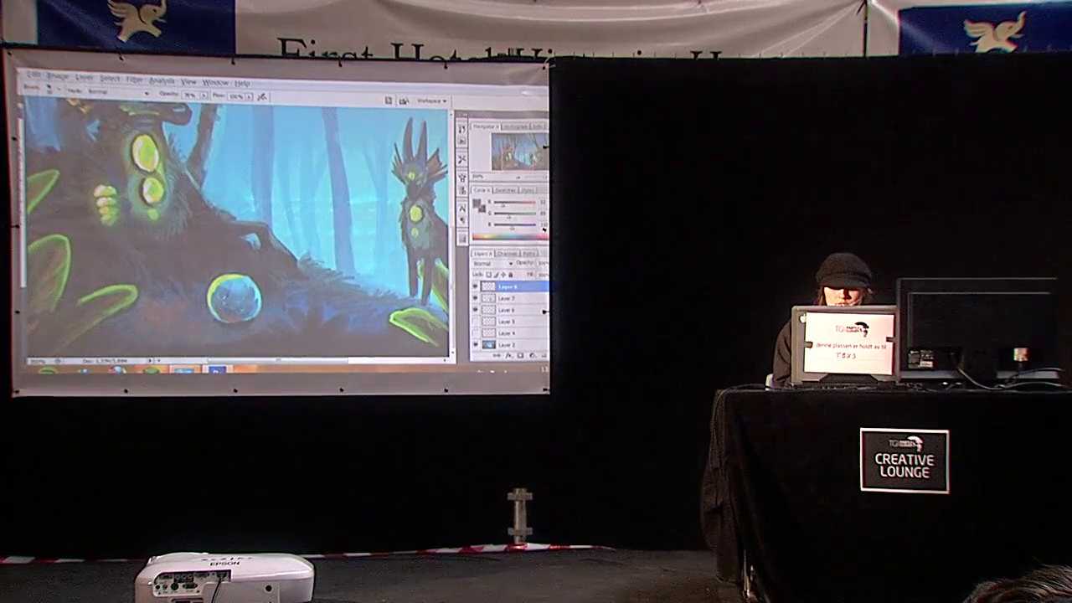
alt+click(237, 301)
click(204, 96)
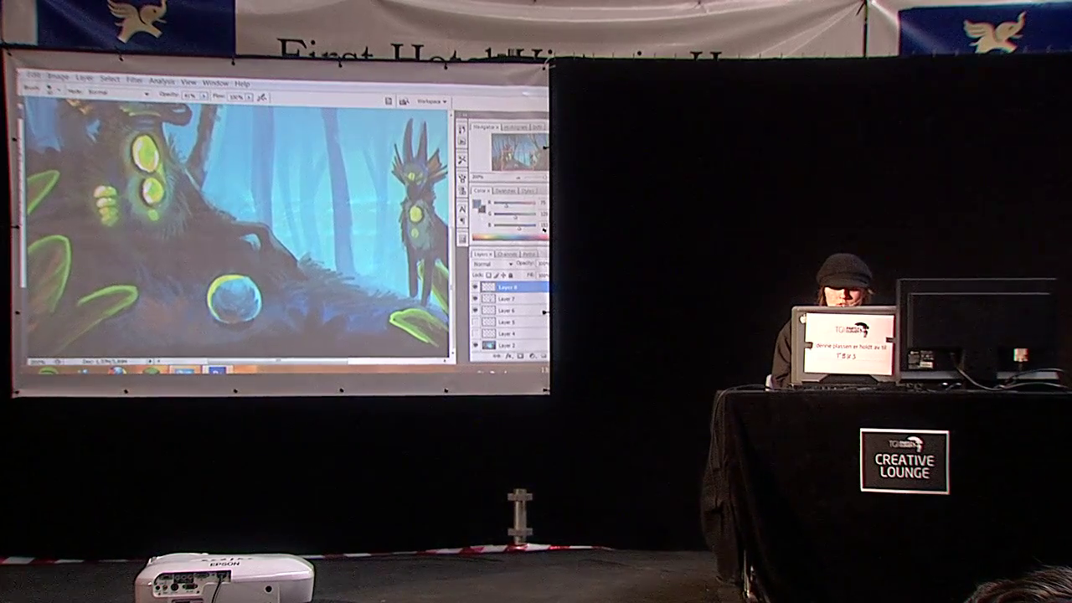
Blend the orb's light-cyan edge and lower interior with repeatedly sampled blues and dark tones at 41% opacity.
click(543, 230)
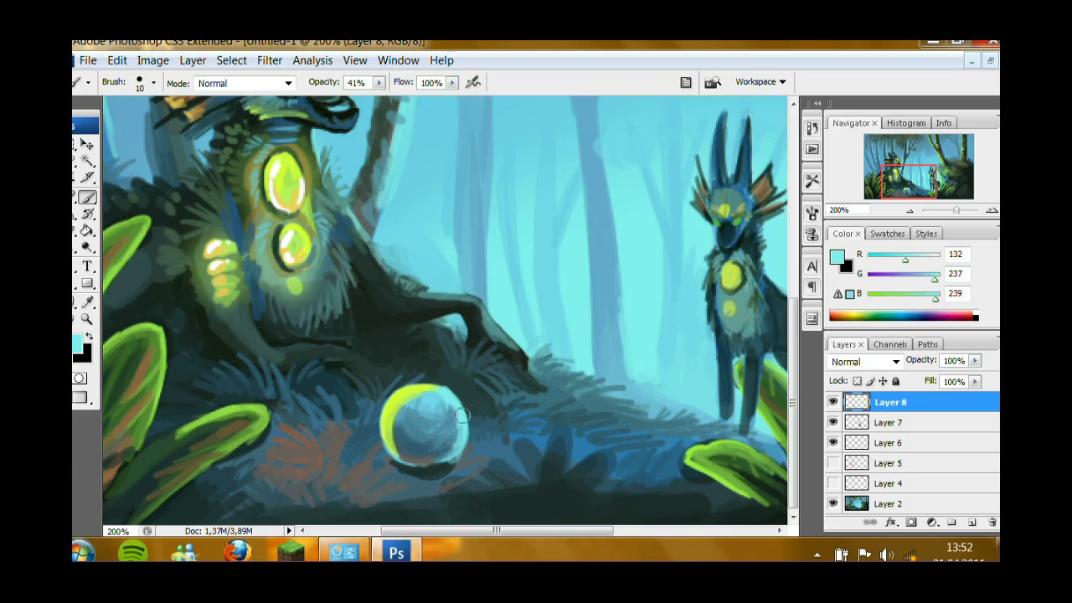
alt+click(450, 445)
mouse_move(461, 444)
mouse_down()
mouse_move(463, 429)
mouse_move(409, 460)
mouse_up()
alt+click(430, 457)
alt+click(446, 474)
alt+click(432, 467)
alt+click(405, 437)
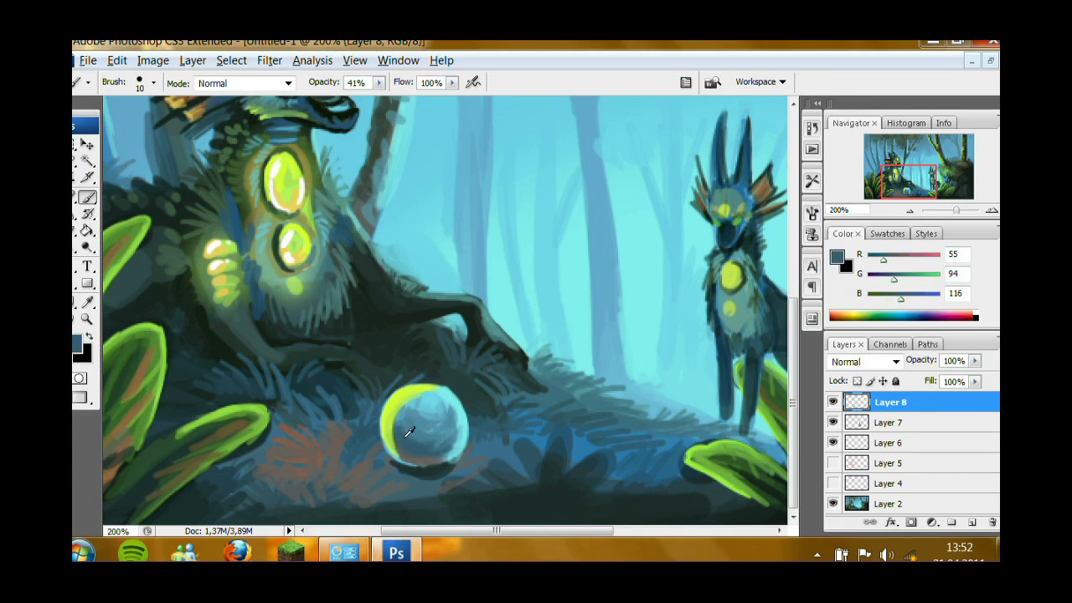
alt+click(427, 476)
alt+click(411, 438)
alt+click(425, 461)
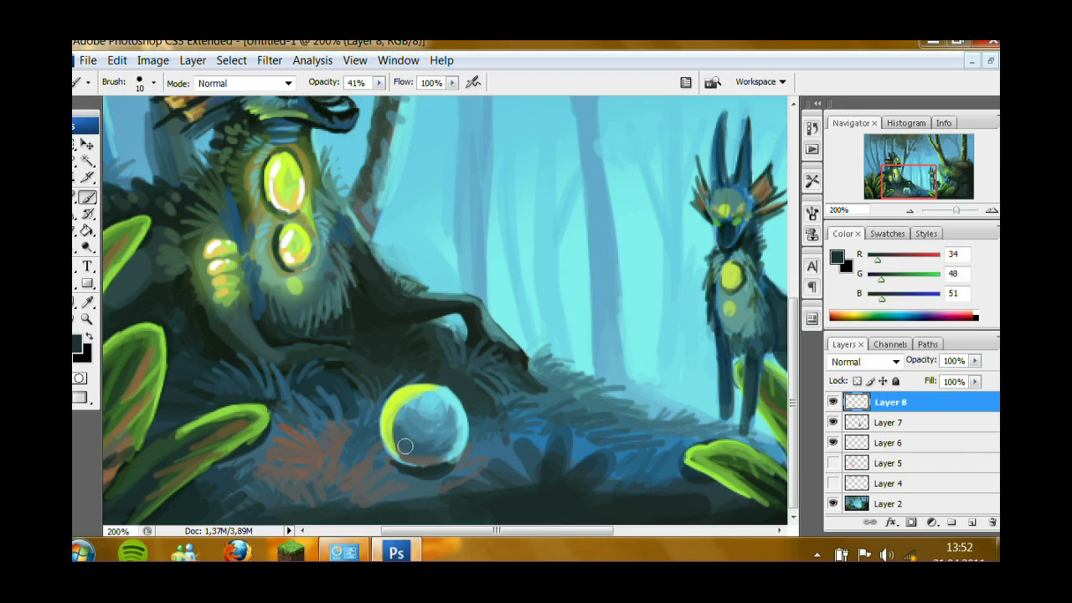
alt+click(420, 442)
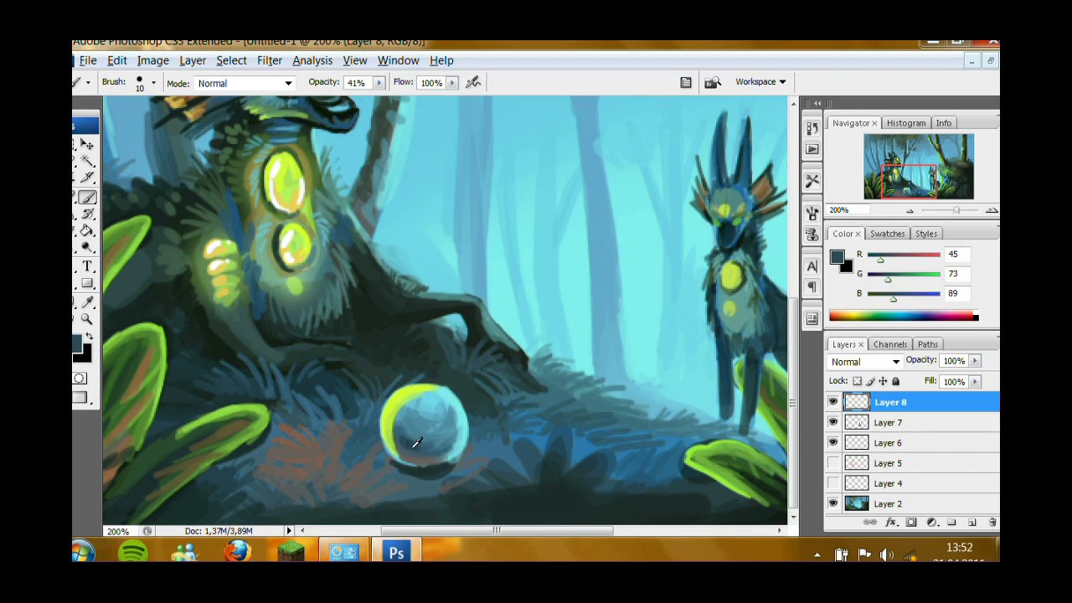
Refine the orb's rim with sampled greens, extending yellow-green around its upper-right edge and softening the inner side with blue.
alt+click(406, 416)
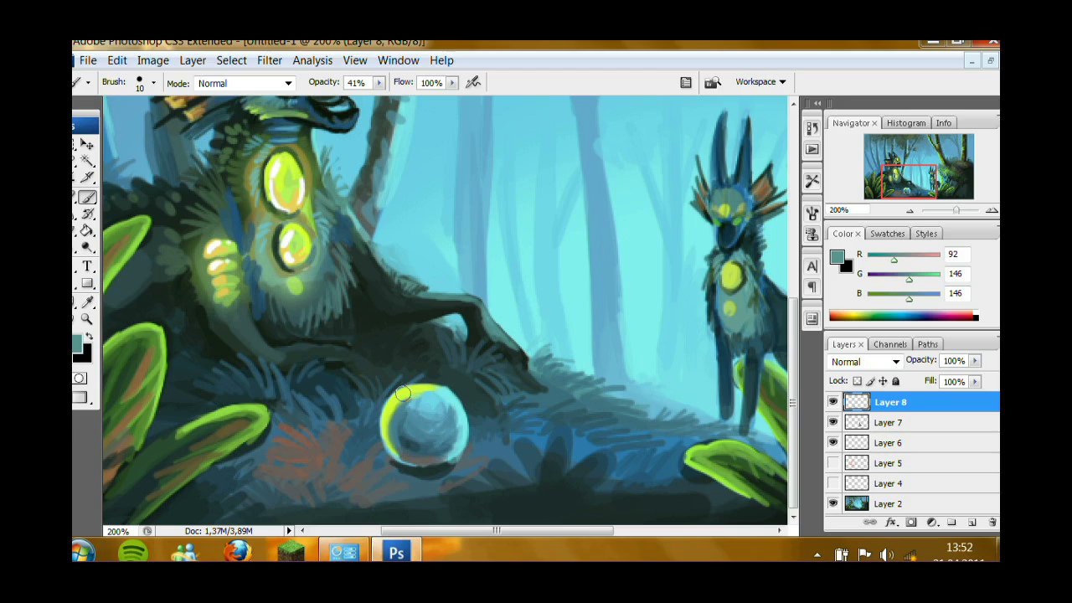
alt+click(436, 387)
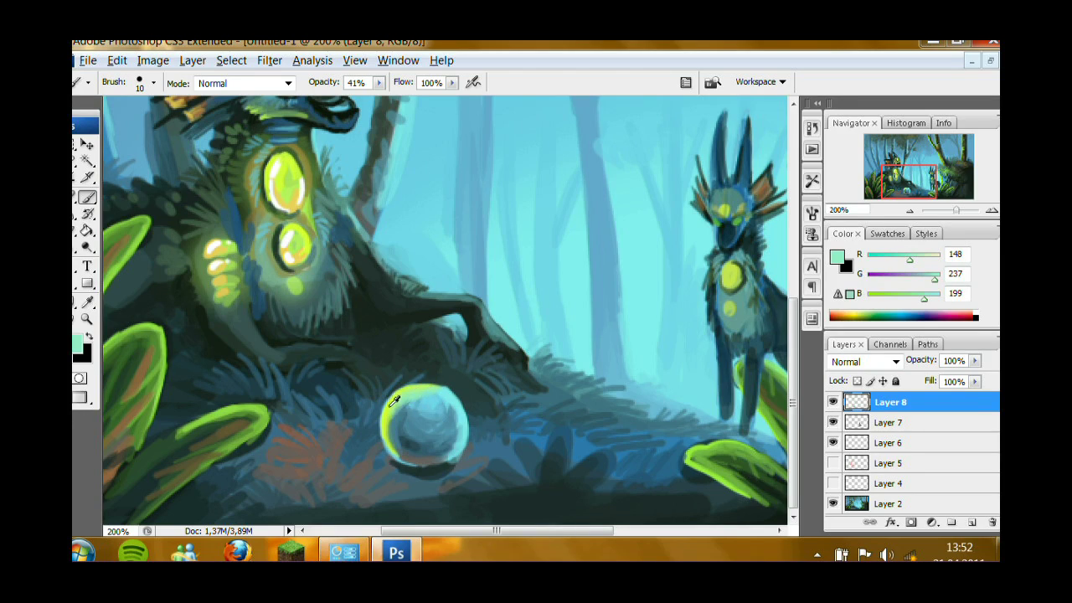
alt+click(391, 407)
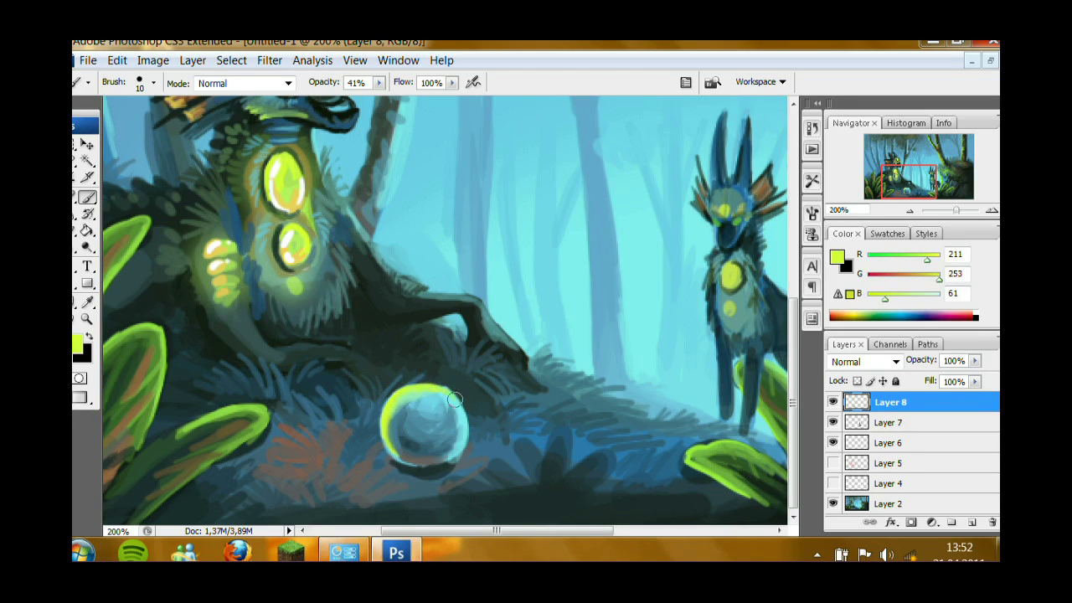
drag(455, 402, 462, 413)
alt+click(459, 444)
alt+click(447, 439)
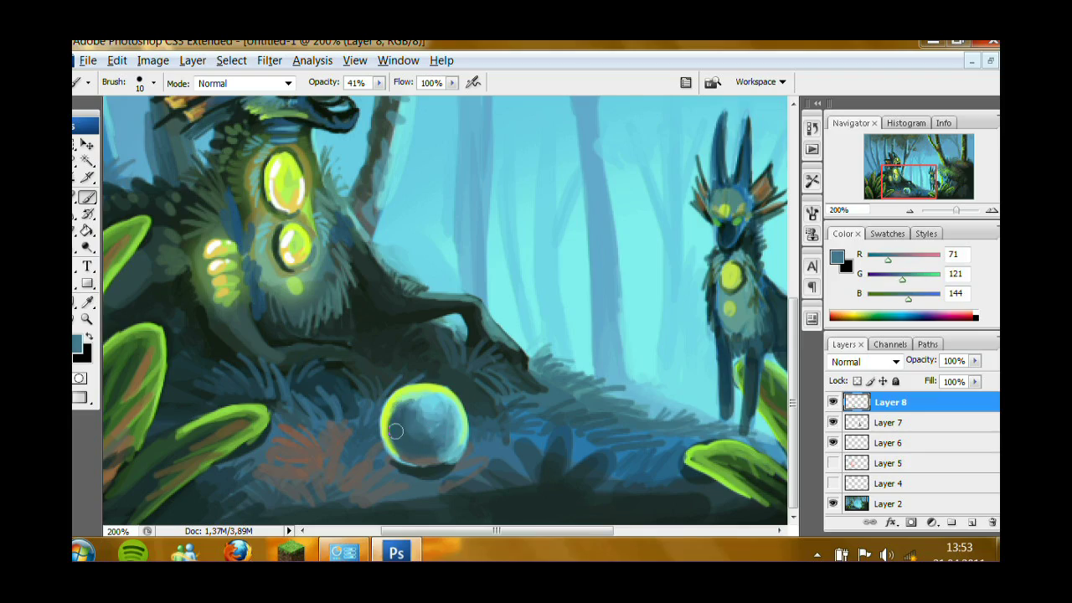
Rework the shadow and lower edge beneath the orb with sampled dark tones, using 4 px and 9 px brushes.
drag(912, 196, 909, 195)
alt+click(455, 463)
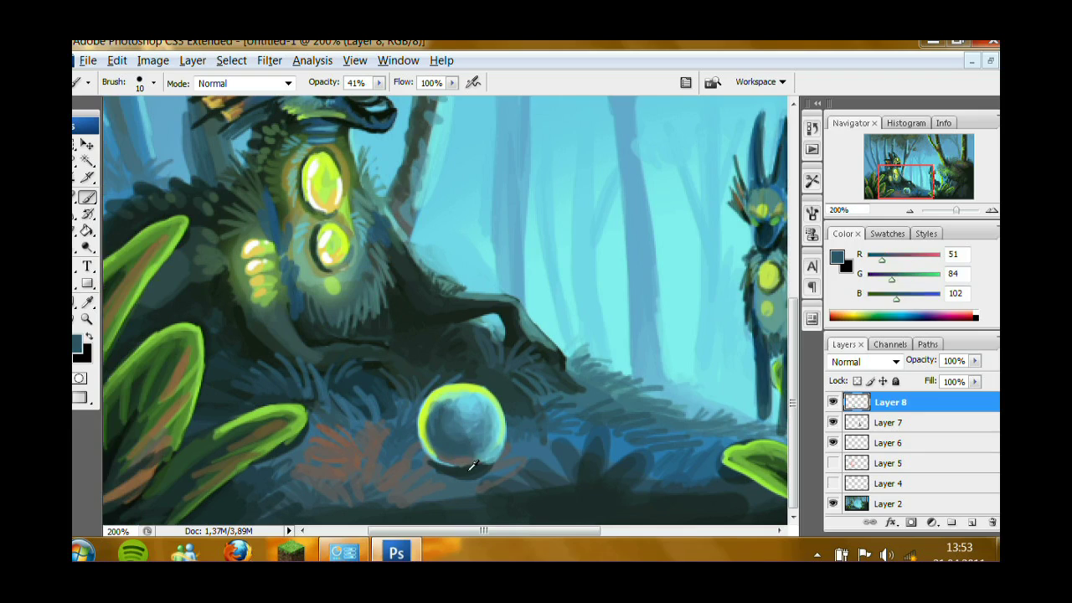
alt+click(467, 465)
right_click(478, 459)
drag(499, 350, 494, 351)
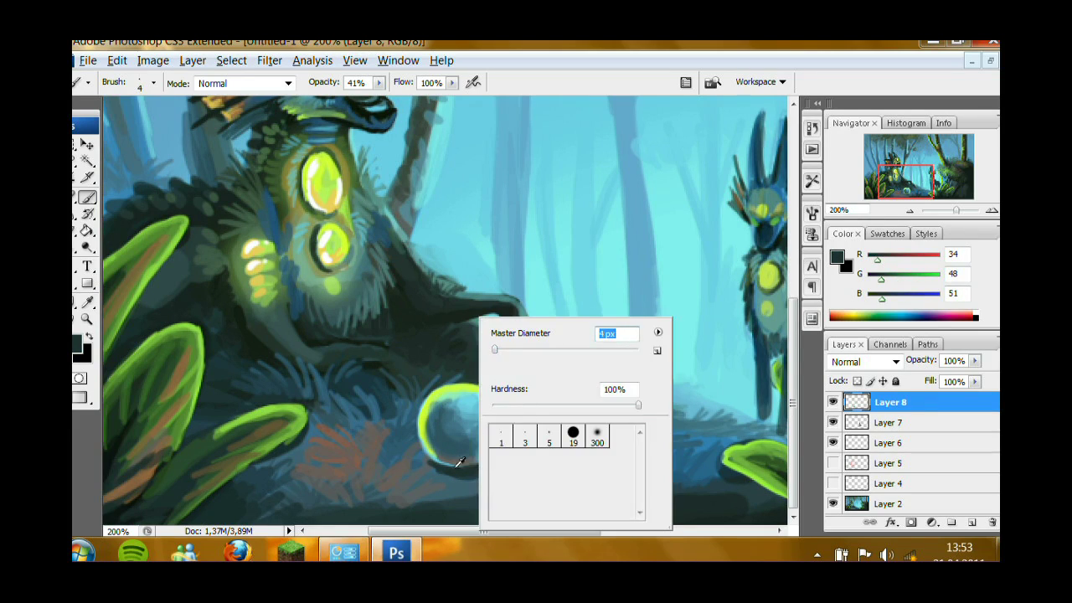
alt+click(464, 460)
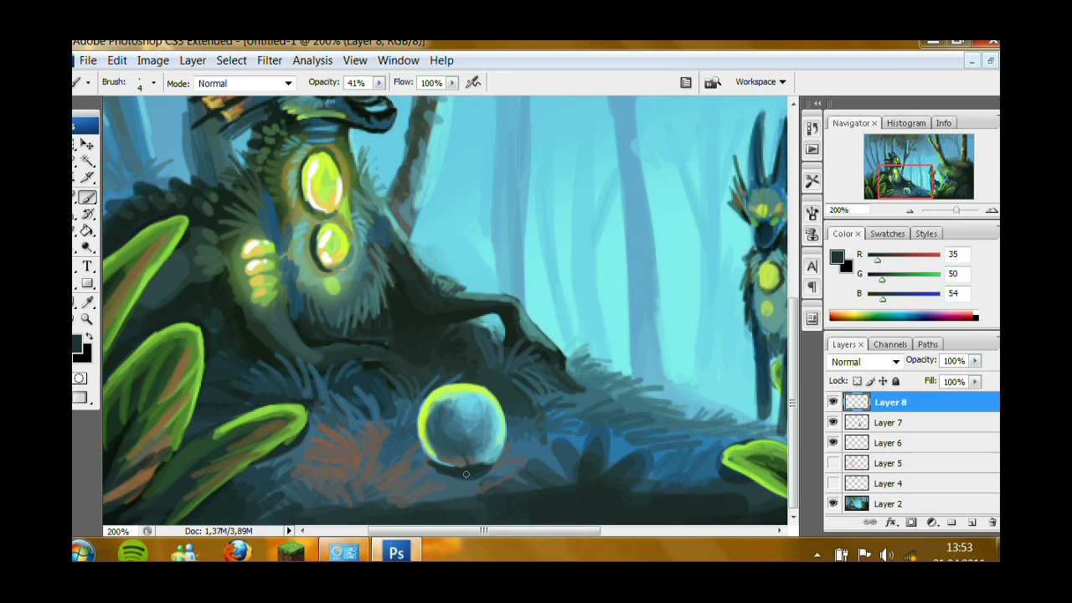
right_click(469, 441)
drag(499, 355, 496, 355)
key(Return)
alt+click(468, 472)
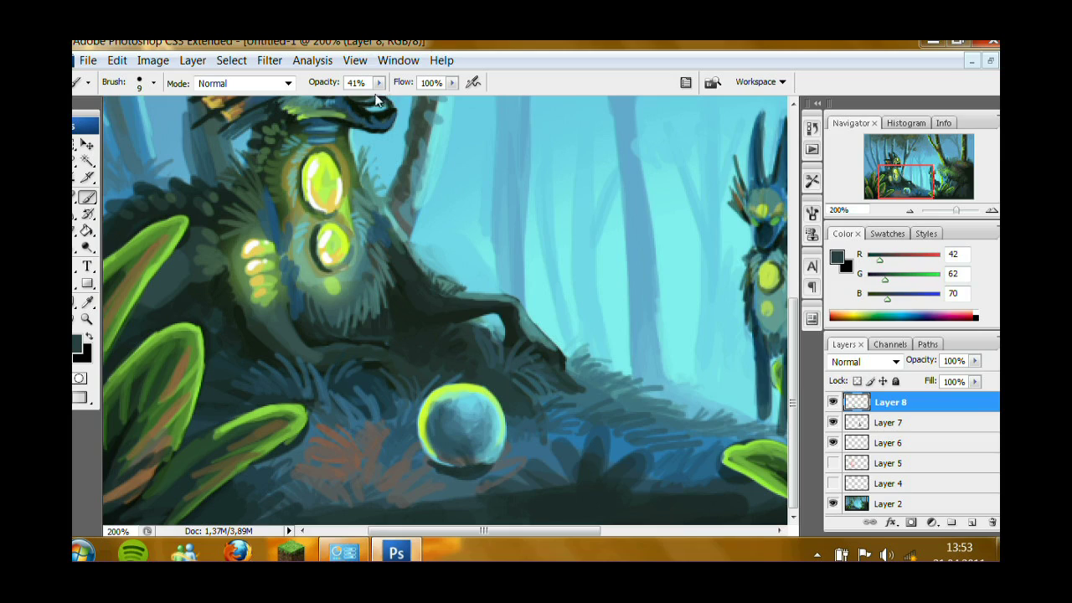
Paint dark grass blades over the orb's base with a 9 px brush at 76% opacity, sampling nearby dark tones.
drag(379, 82, 390, 110)
alt+click(436, 299)
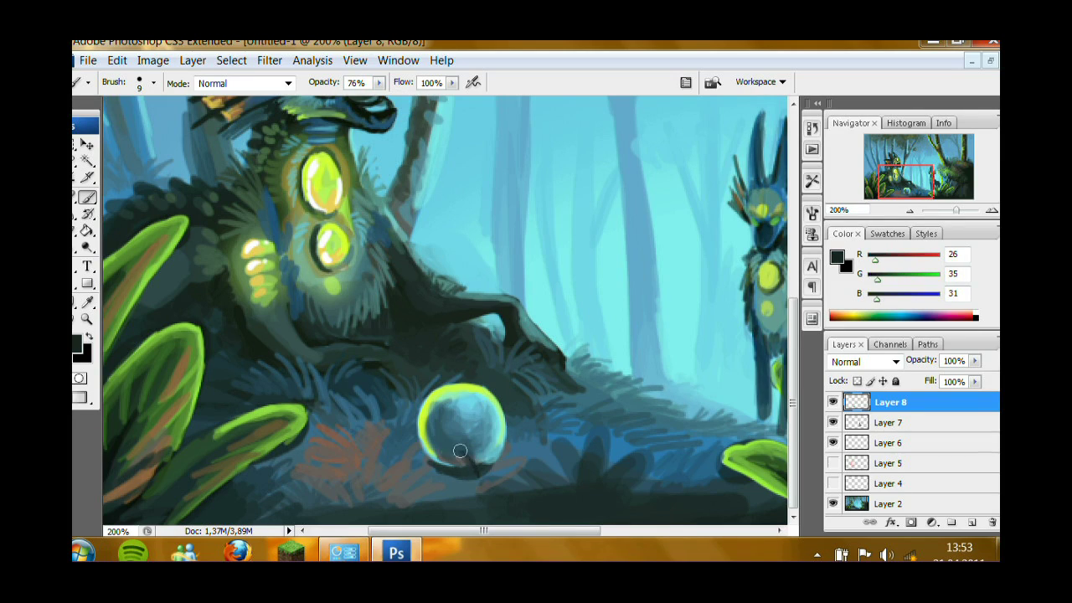
mouse_move(460, 450)
mouse_down()
mouse_move(490, 471)
mouse_move(482, 480)
mouse_move(496, 462)
mouse_move(487, 476)
mouse_move(494, 456)
mouse_move(444, 453)
mouse_move(441, 473)
mouse_move(410, 462)
mouse_move(442, 454)
mouse_move(412, 470)
mouse_up()
alt+click(490, 474)
alt+click(463, 474)
alt+click(437, 445)
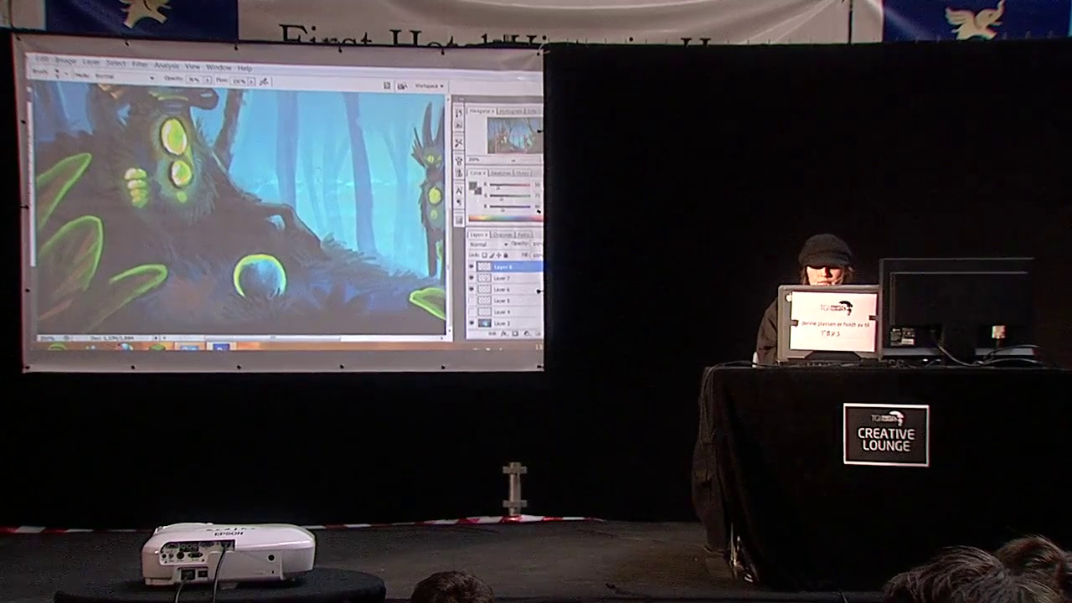
Paint a bright white highlight along the orb's right side at 98% brush opacity.
key(z)
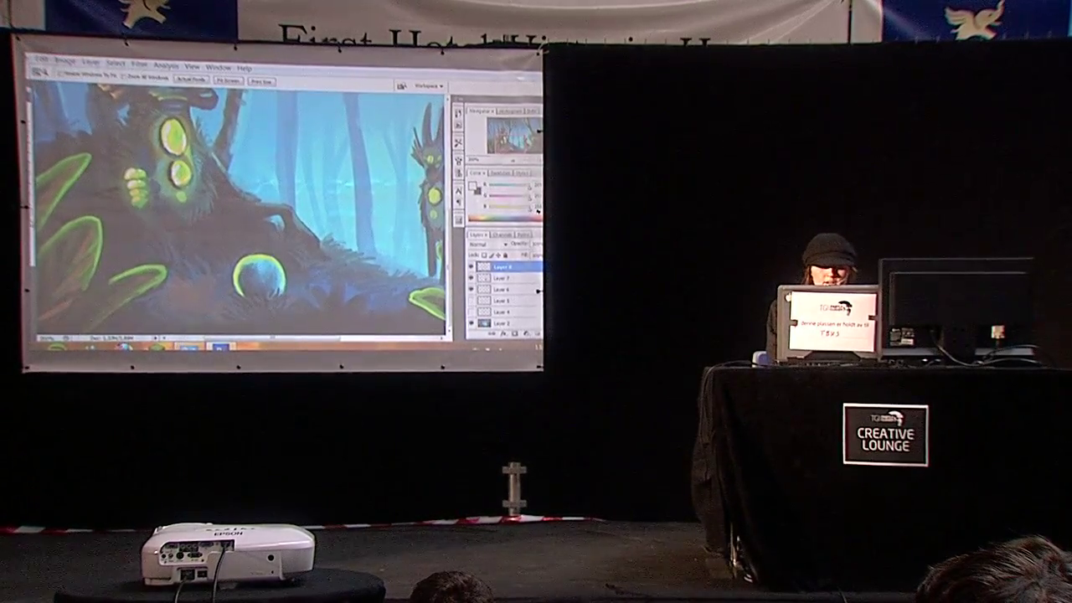
key(b)
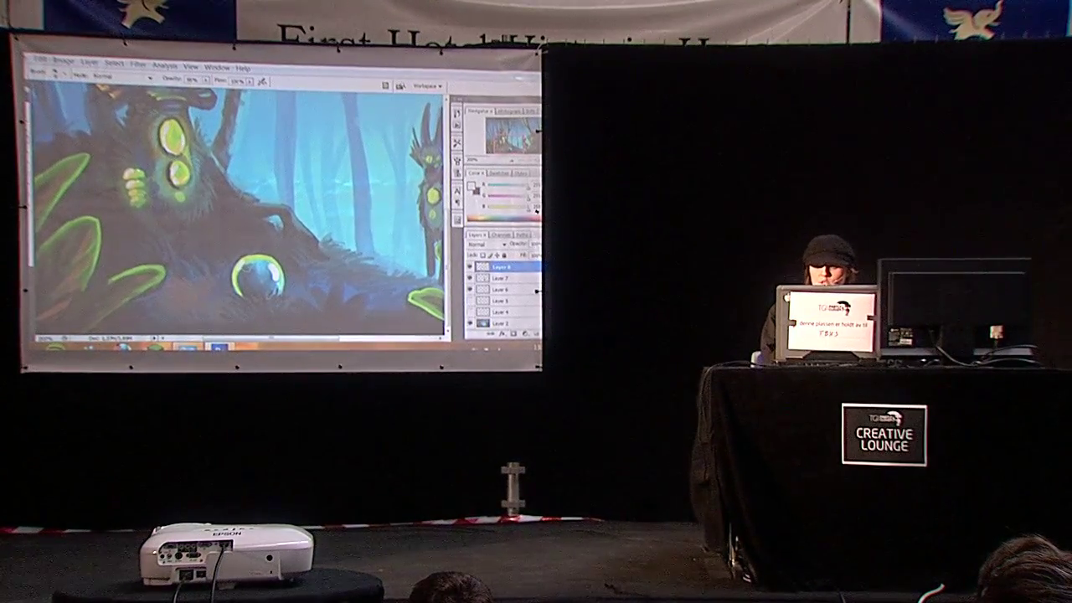
Sketch a rounded white outline with small highlight marks over the background trees, and undo it.
drag(314, 140, 336, 134)
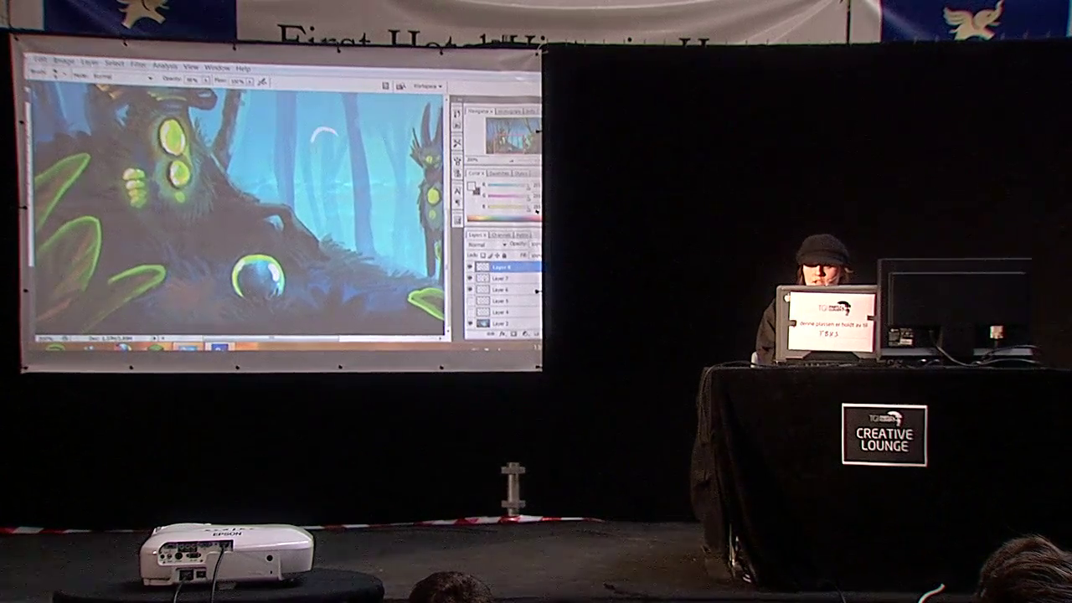
drag(362, 172, 337, 133)
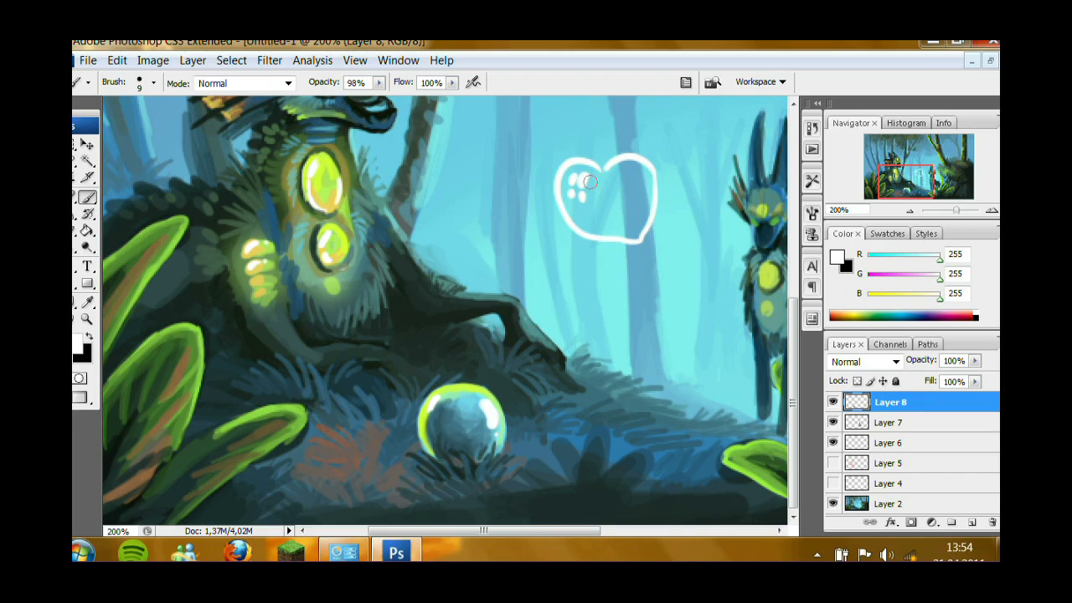
key(ctrl+z)
key(ctrl+alt+z)
key(ctrl+alt+z)
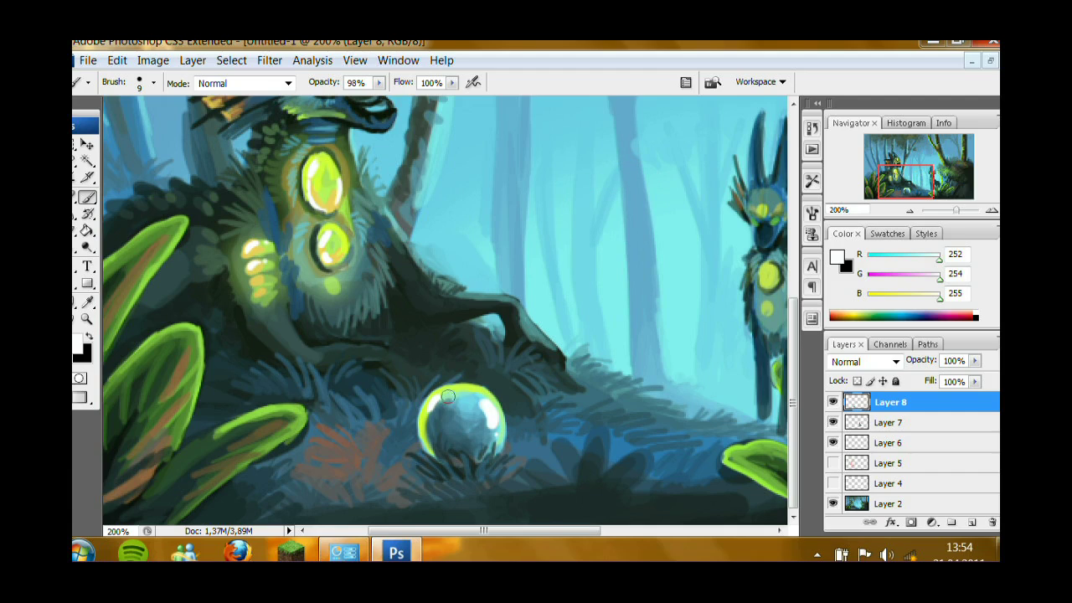
Add a small white highlight on the orb's upper left and shape it with sampled green and dark blue.
alt+click(439, 400)
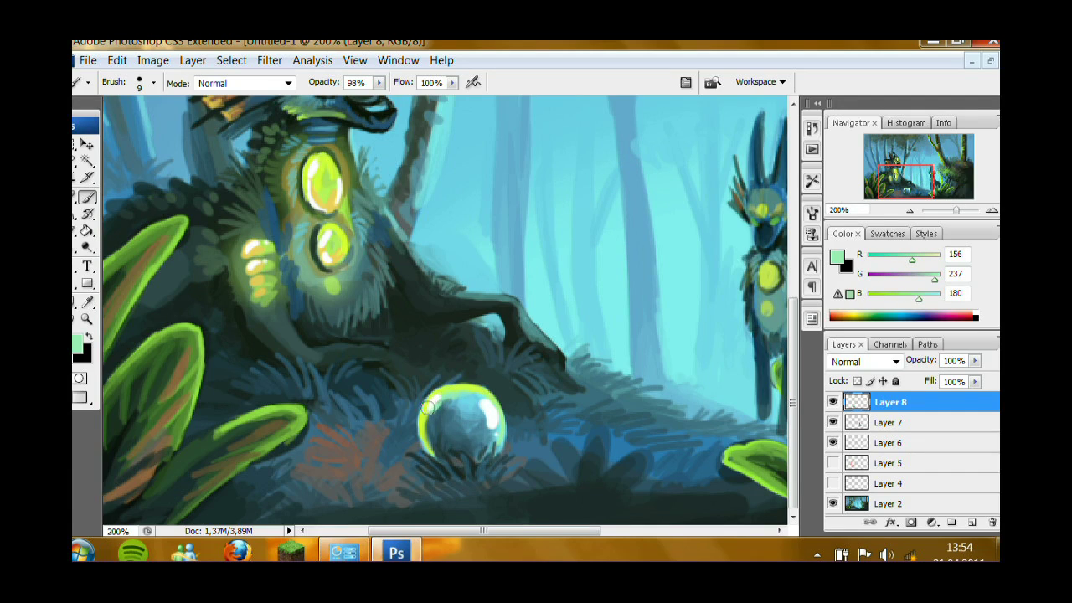
alt+click(428, 411)
alt+click(434, 410)
alt+click(435, 408)
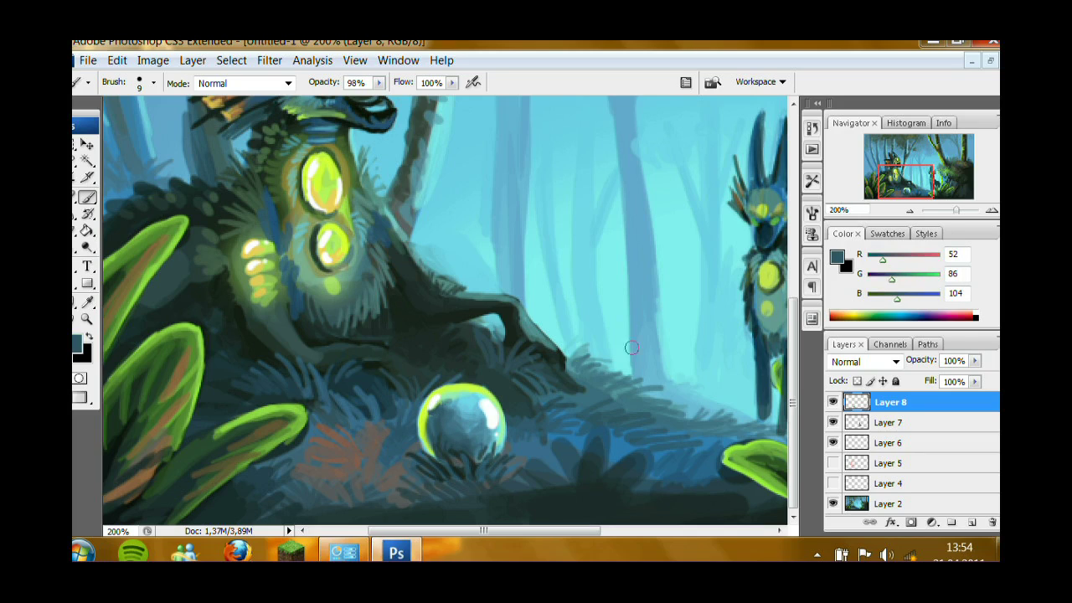
drag(906, 191, 910, 189)
alt+click(445, 426)
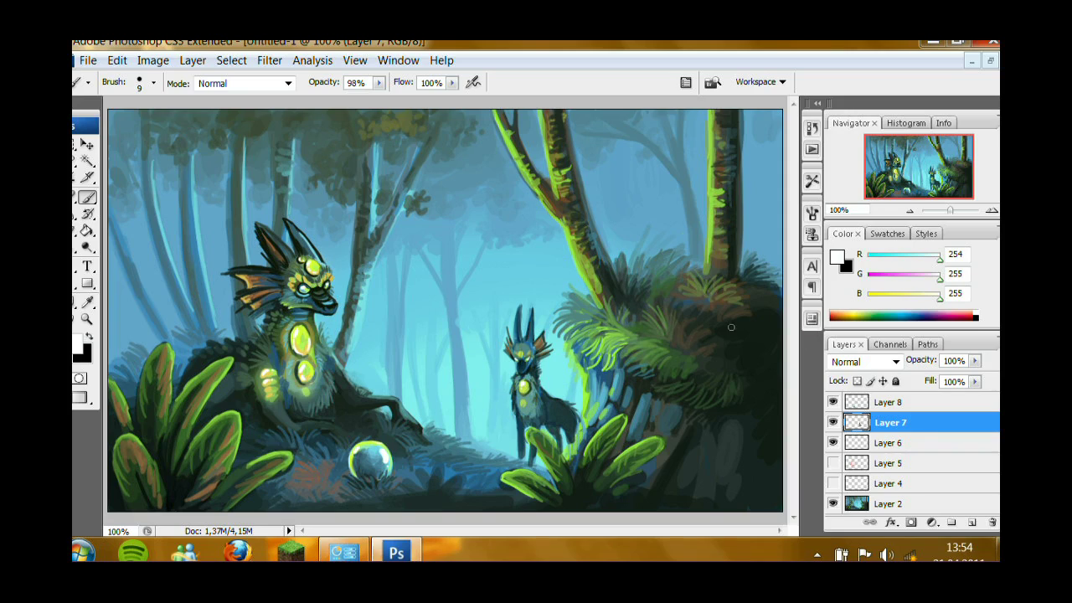
Fade the small creature's legs on Layer 7 with the Eraser at 38% opacity and a soft 54 px brush.
click(73, 233)
click(321, 83)
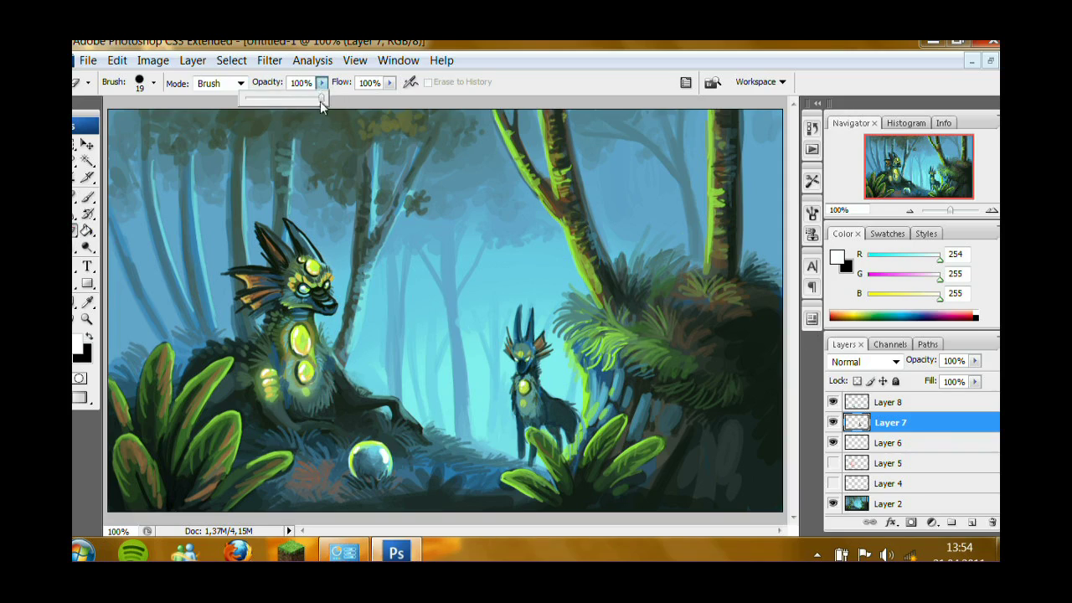
drag(320, 103, 273, 128)
right_click(528, 319)
click(644, 436)
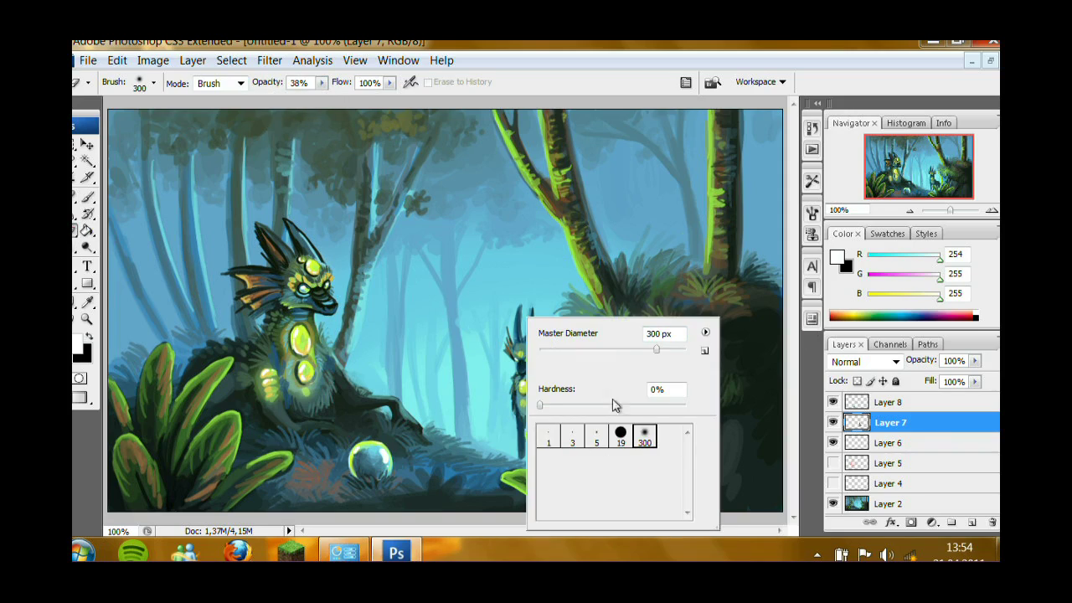
click(584, 350)
key(Return)
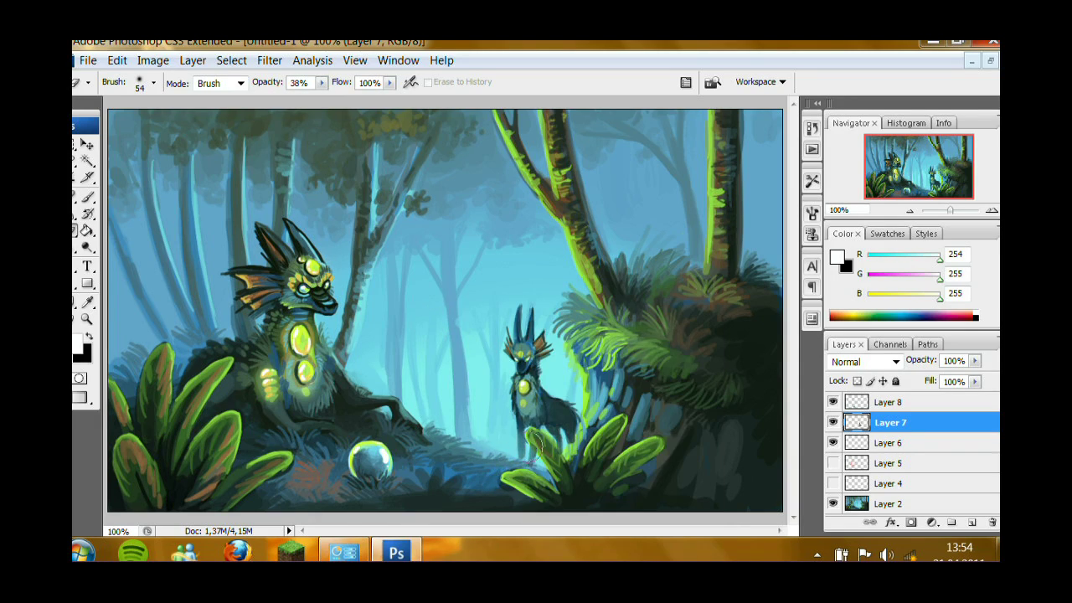
drag(519, 484, 586, 474)
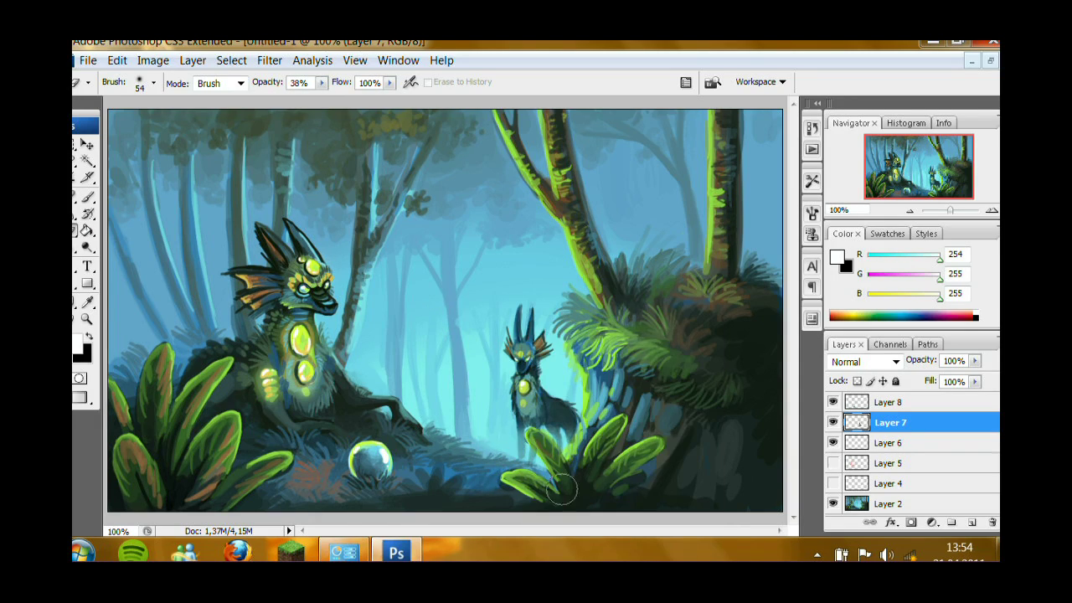
click(562, 495)
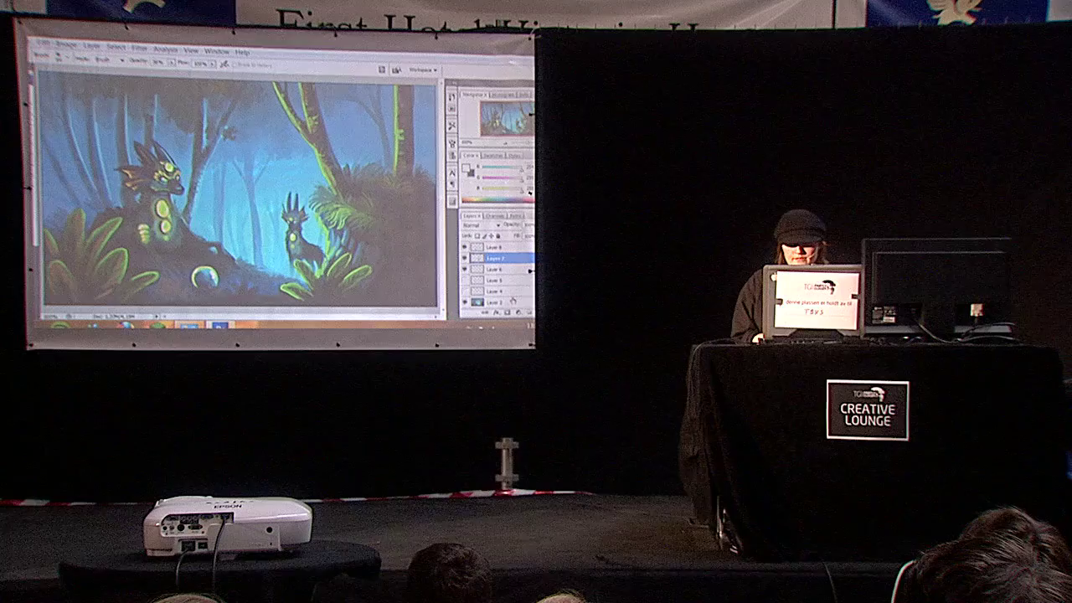
Flatten the image into a single background layer, discarding the hidden layers.
right_click(501, 283)
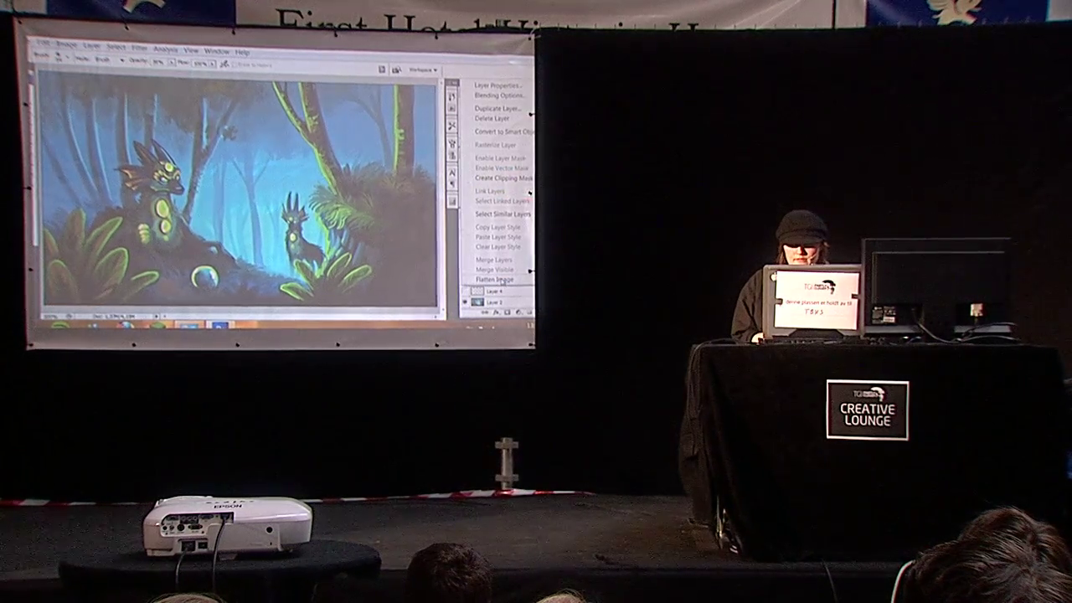
click(498, 281)
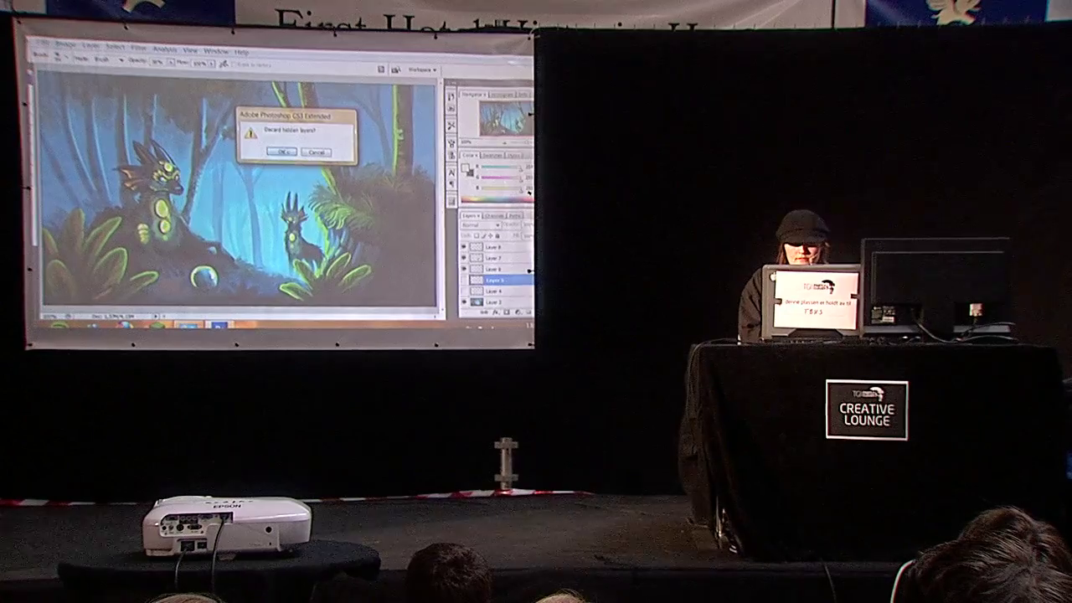
click(283, 152)
Refine the blue undergrowth behind the large foreground leaves beside the big creature, using sampled colours and a hard 17 px brush at 65% opacity.
key(b)
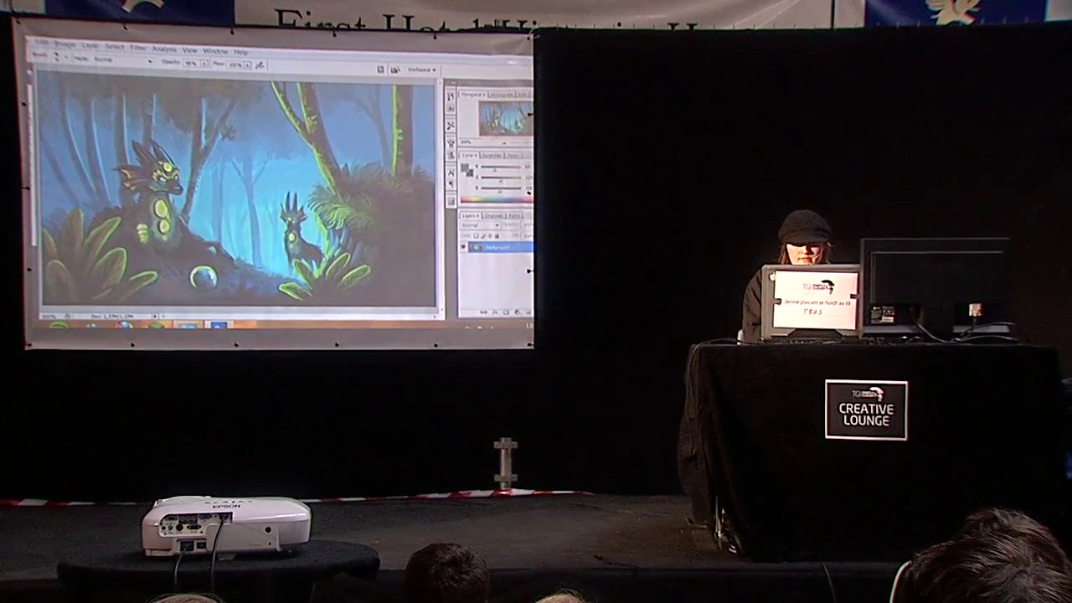
right_click(243, 151)
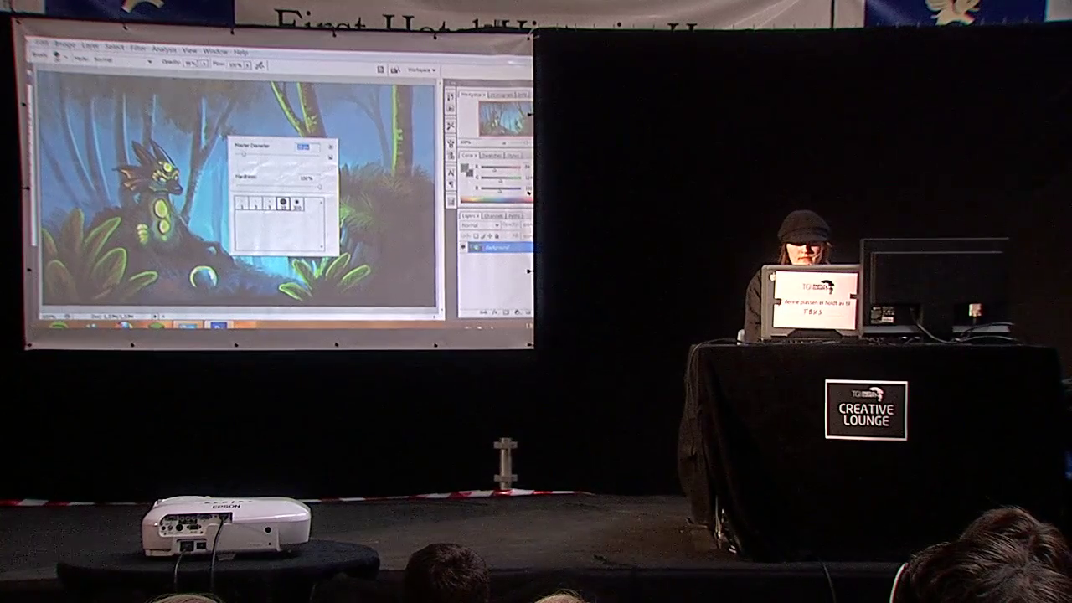
key(Return)
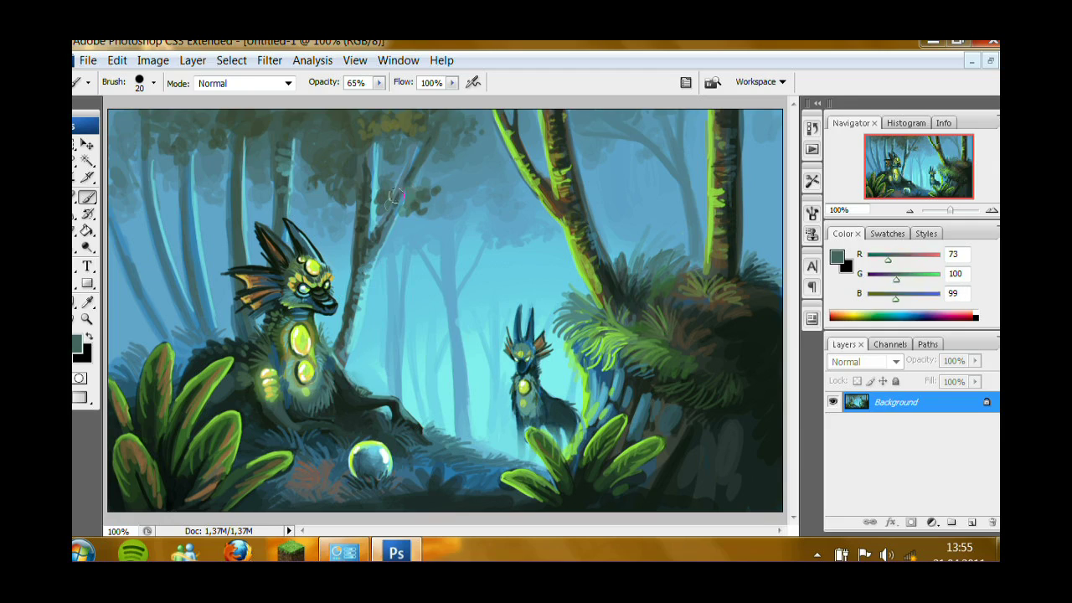
right_click(459, 346)
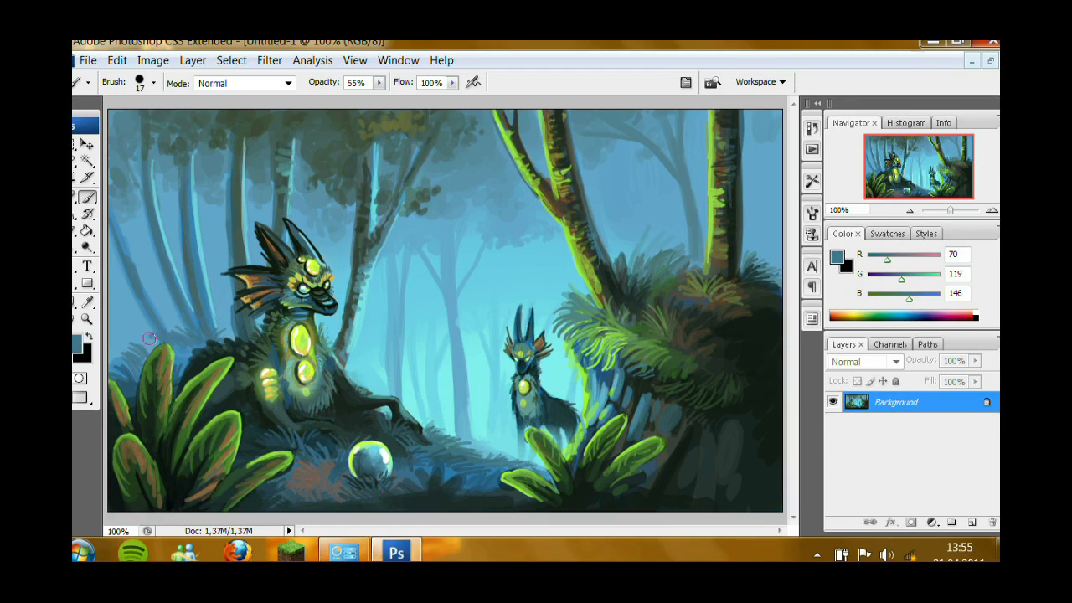
drag(149, 339, 151, 347)
alt+click(141, 342)
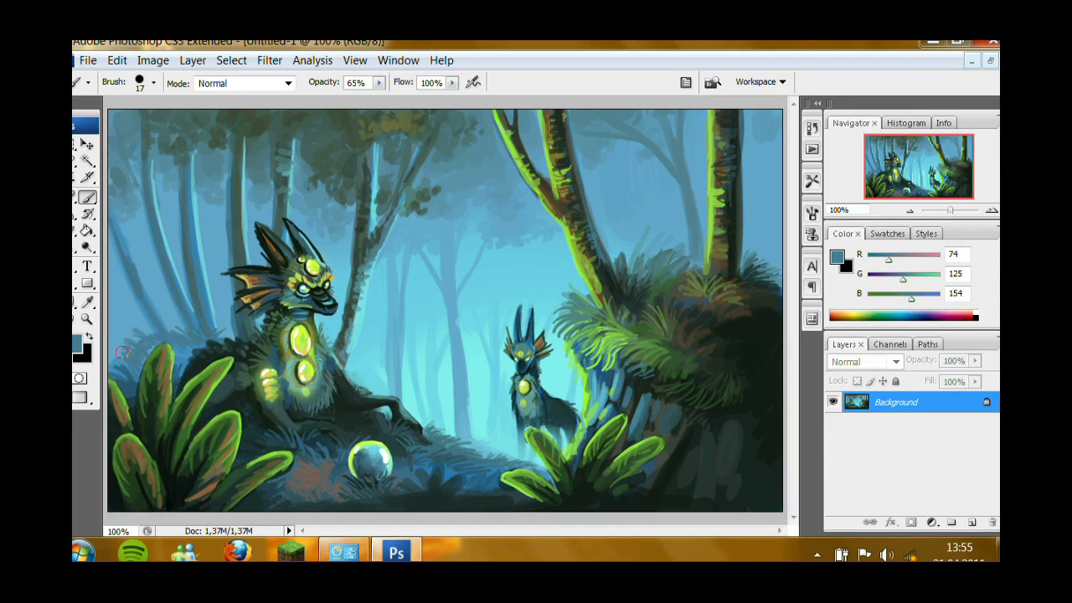
alt+click(157, 337)
alt+click(199, 340)
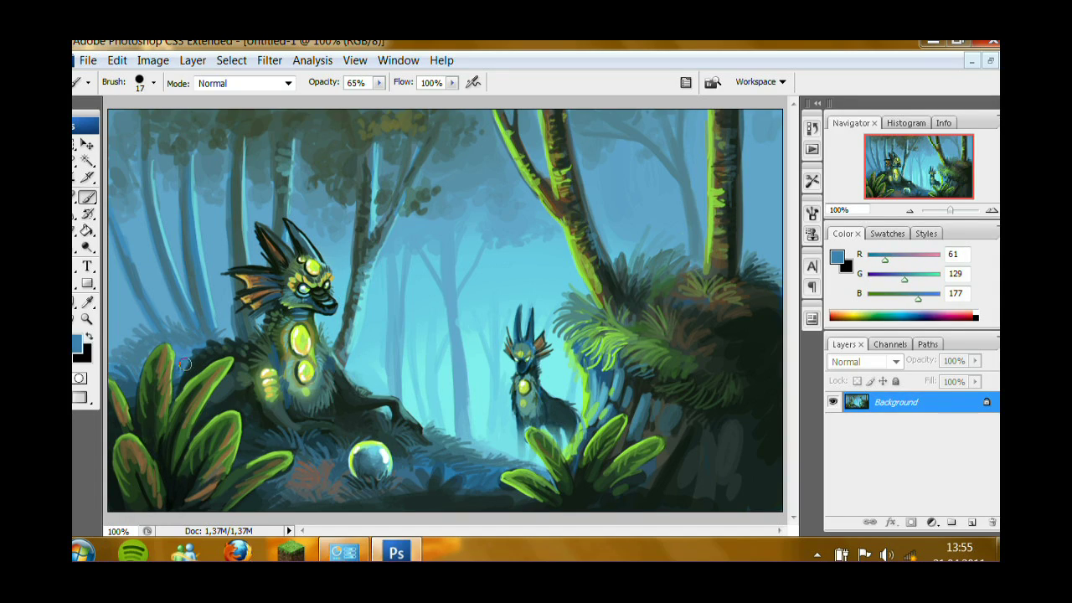
alt+click(190, 360)
alt+click(184, 372)
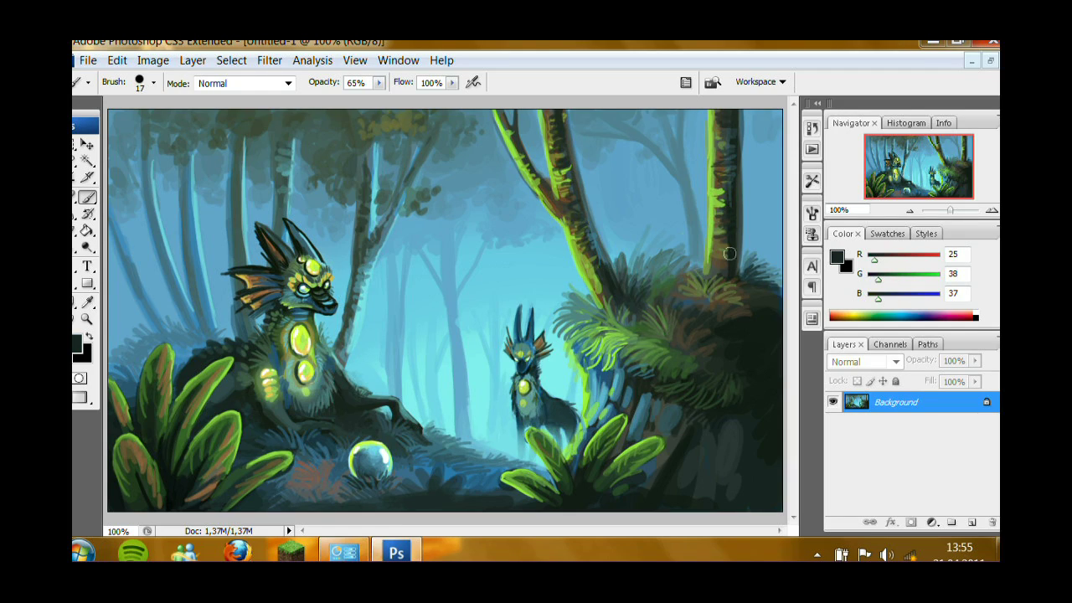
Paint a faint background trunk beyond the mossy mound's upright tree and blend it with sampled grey-blue and light blue tones.
alt+click(697, 213)
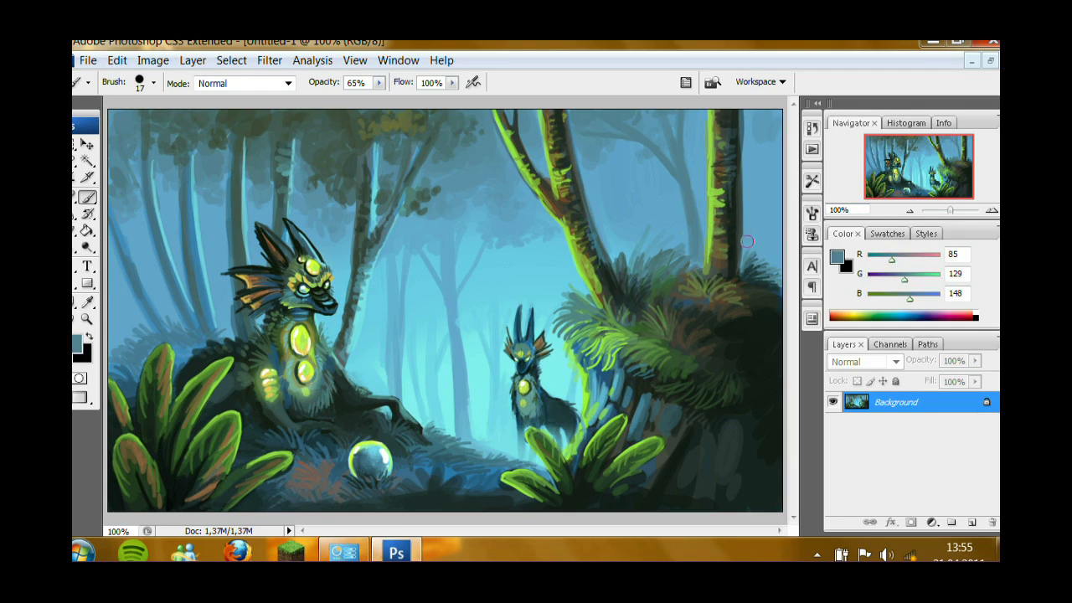
drag(769, 257, 774, 139)
drag(777, 210, 766, 251)
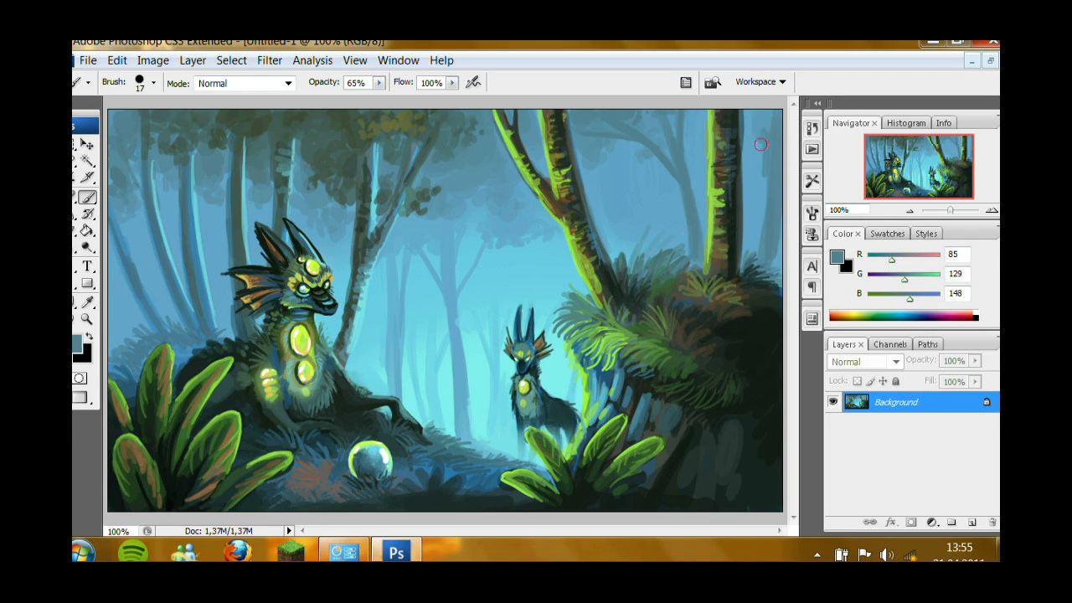
alt+click(764, 173)
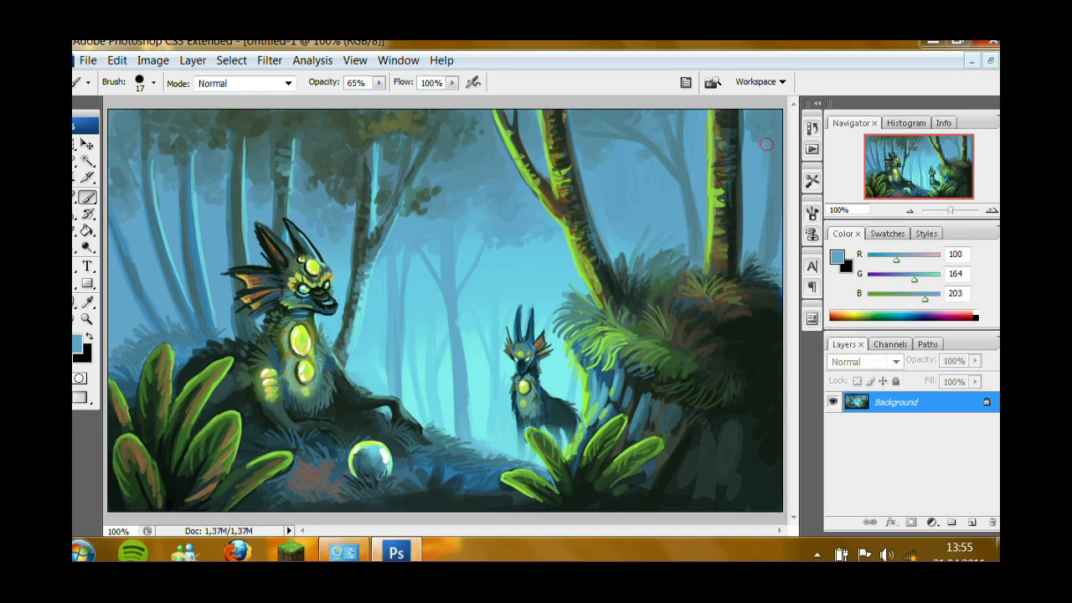
alt+click(763, 144)
drag(757, 251, 771, 253)
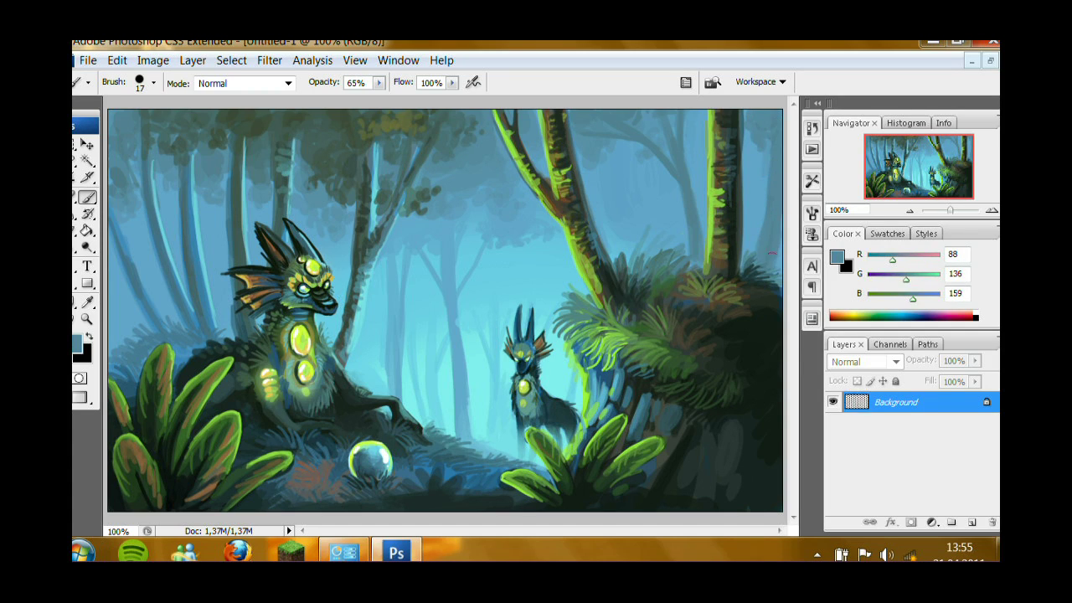
alt+click(591, 149)
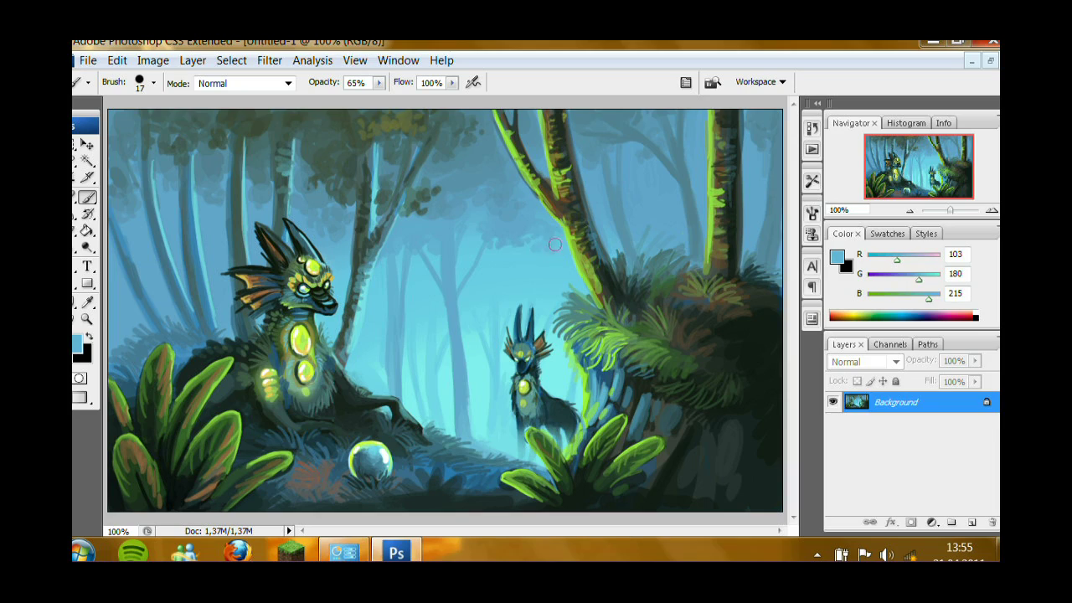
Add fine green grass blades along the mossy mound's edge with a 6 px brush, and touch up the dark rock below with sampled dark teal.
alt+click(636, 335)
right_click(649, 351)
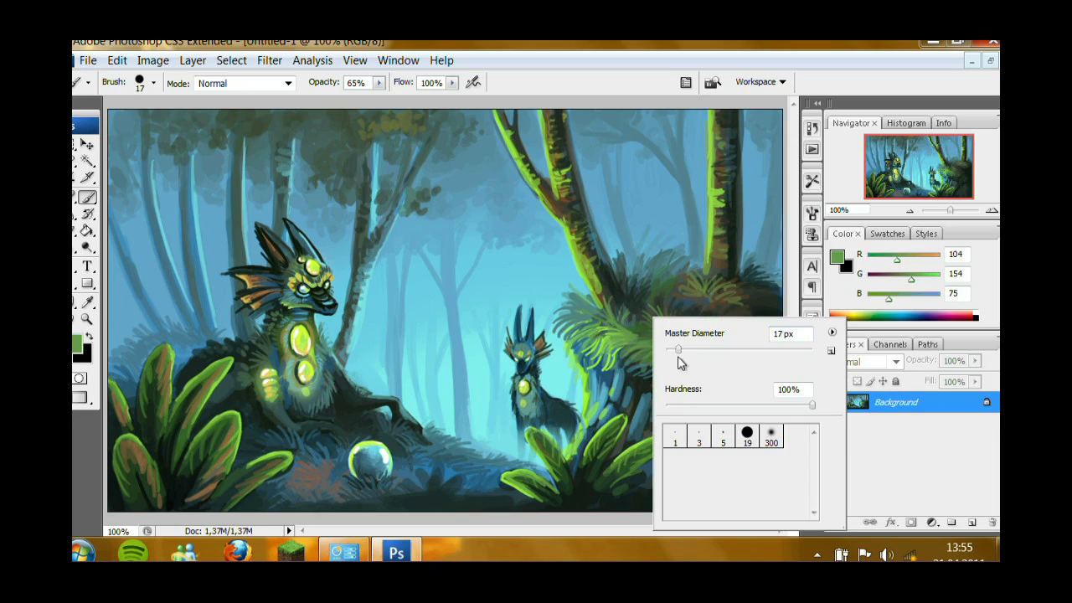
drag(679, 352, 669, 351)
alt+click(623, 346)
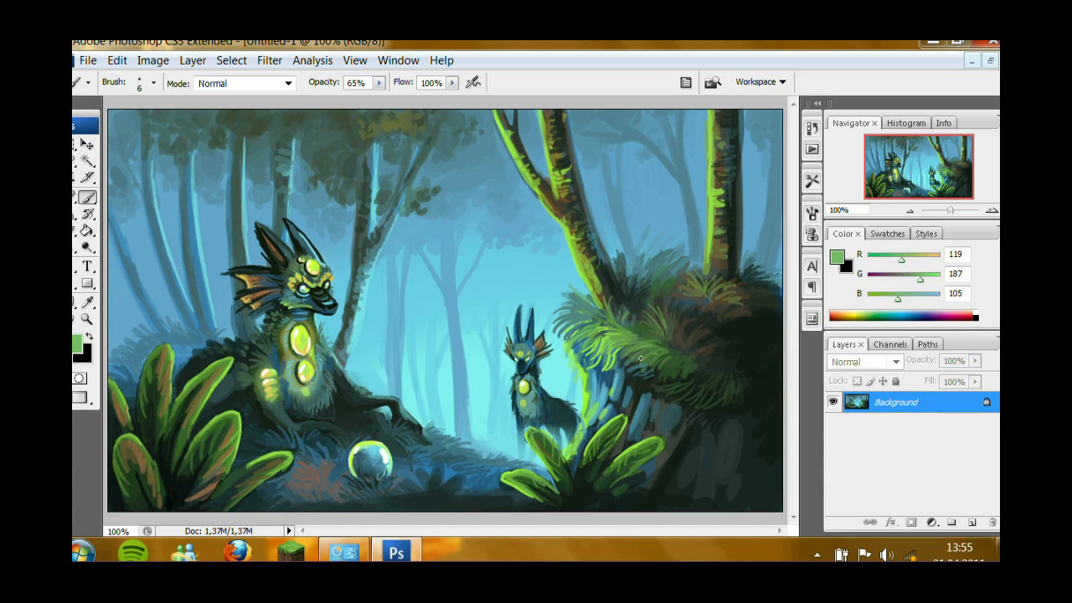
drag(681, 371, 672, 377)
alt+click(688, 359)
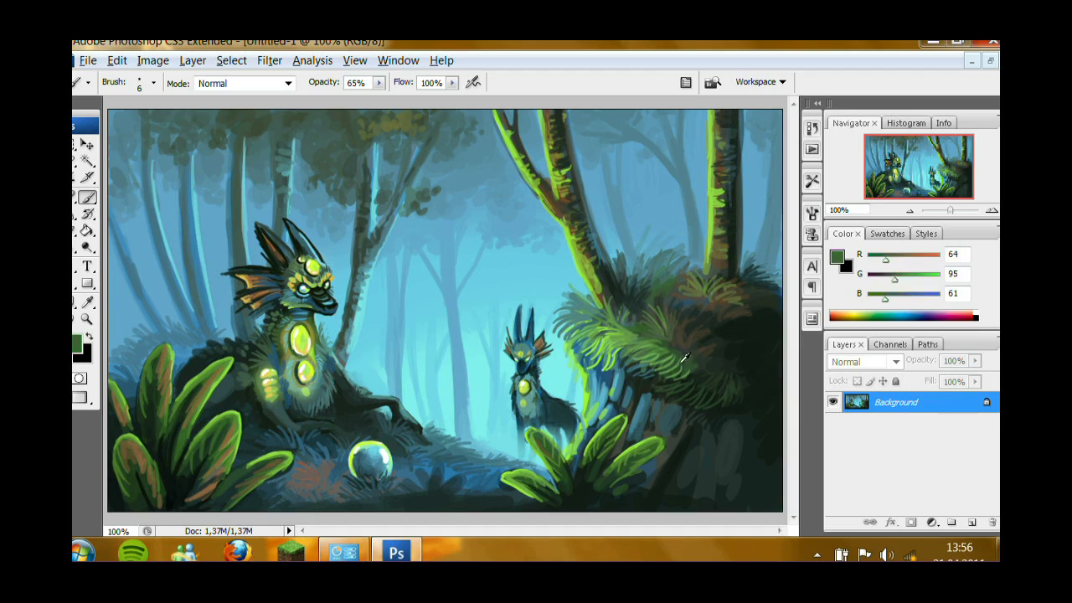
alt+click(684, 356)
alt+click(685, 365)
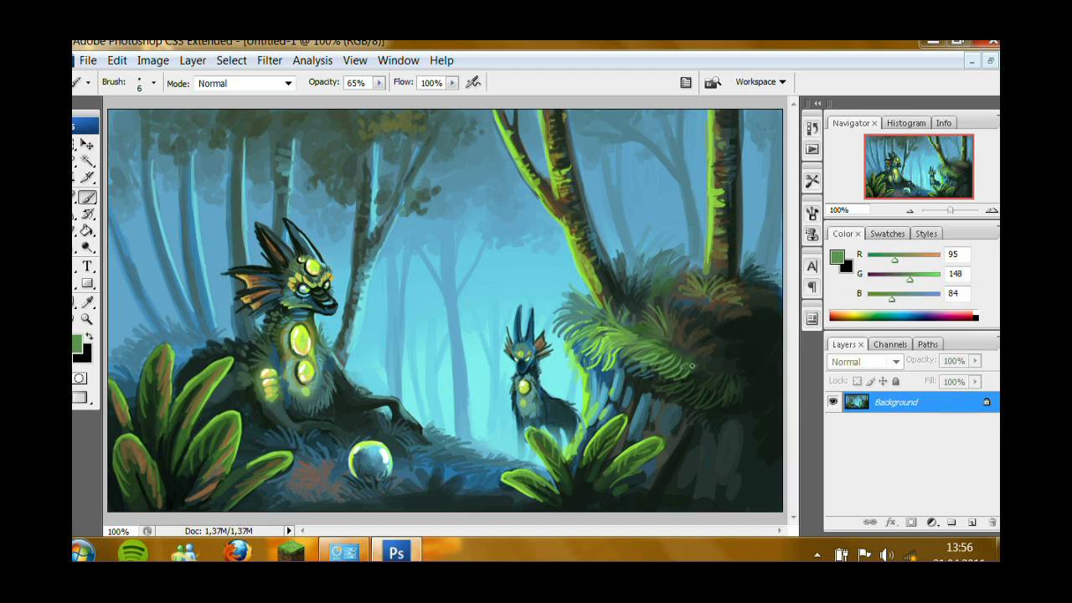
alt+click(692, 427)
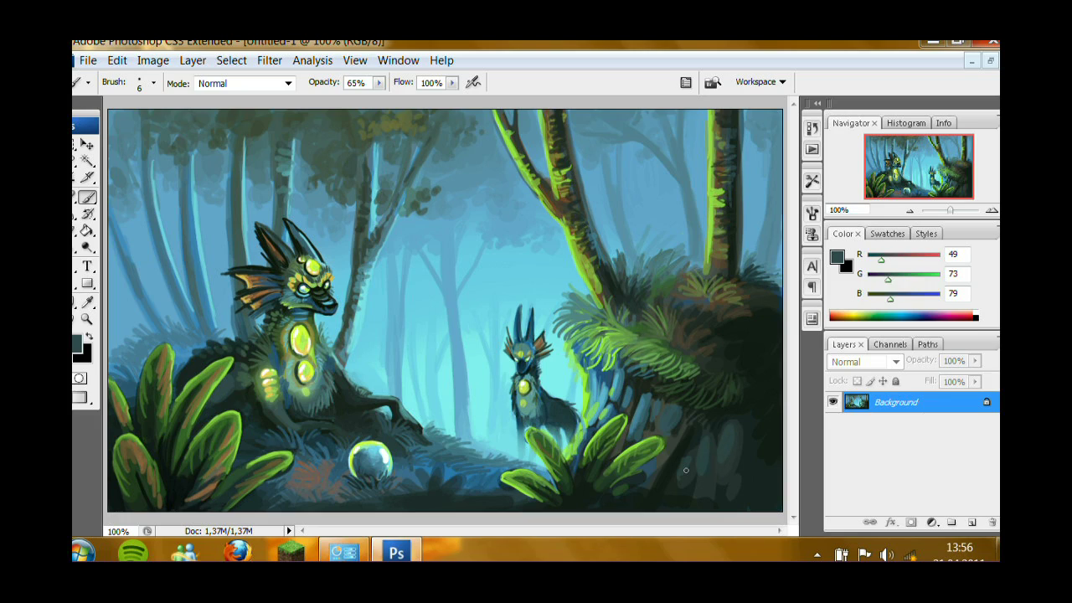
Touch up the background trunk above the large creature's horns with sampled grey-green and light blue.
alt+click(289, 147)
alt+click(287, 167)
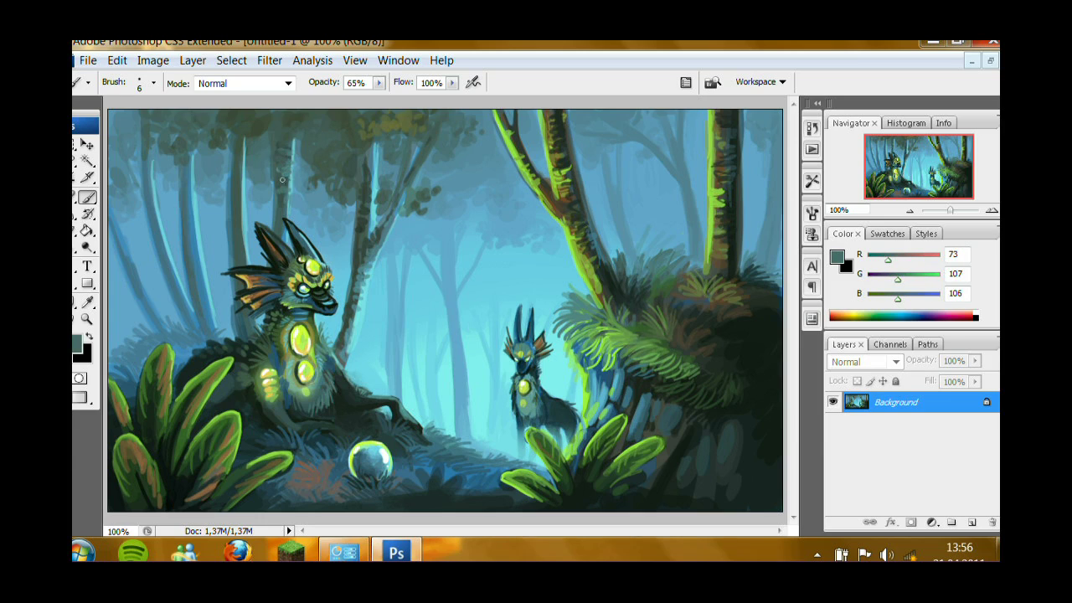
alt+click(289, 181)
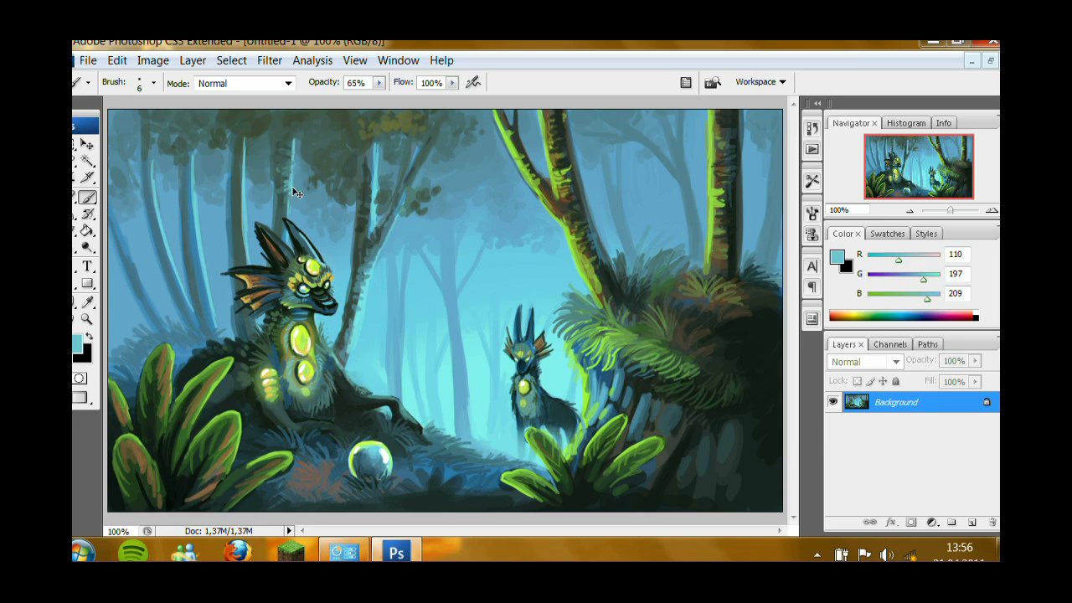
Start saving the painting as a Photoshop file, and cancel the save.
key(ctrl+s)
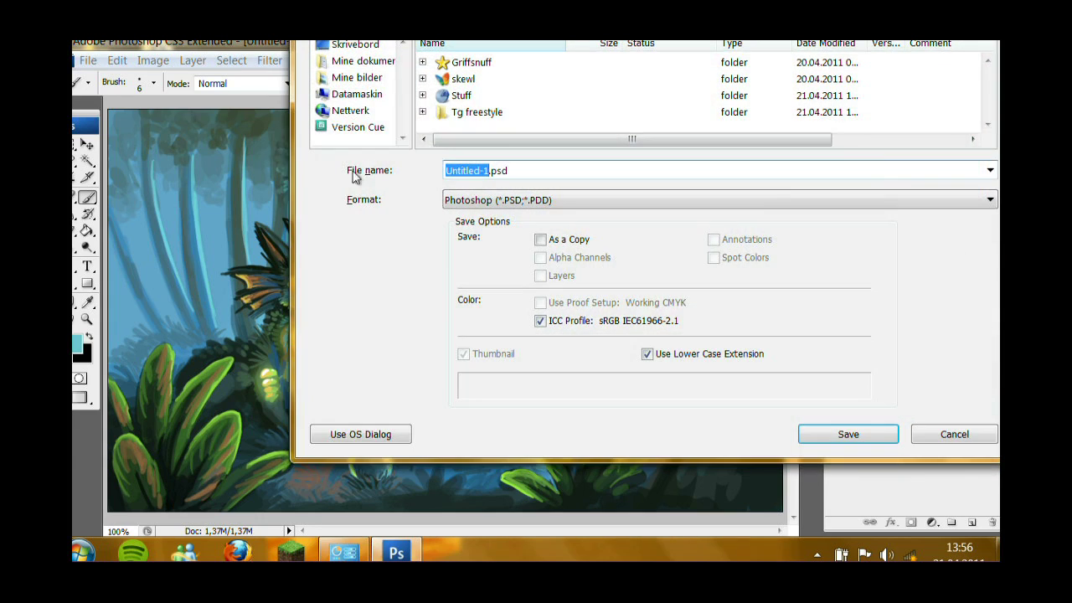
click(953, 434)
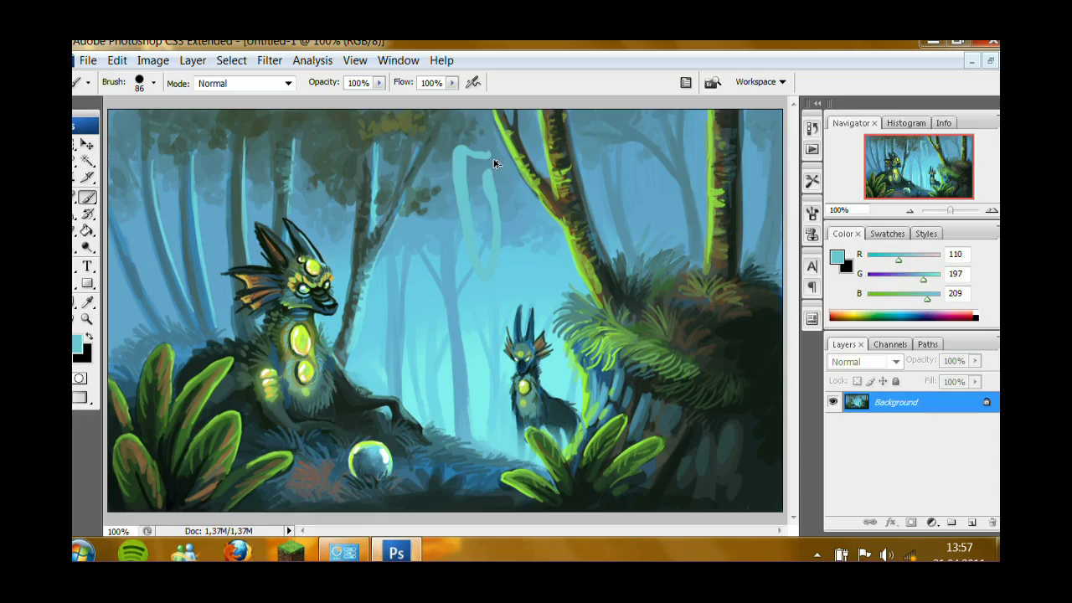
Undo the light blue loop over the background trees, and set the hard brush to 30 px for a short trial stroke.
key(ctrl+z)
right_click(488, 172)
drag(536, 197, 519, 195)
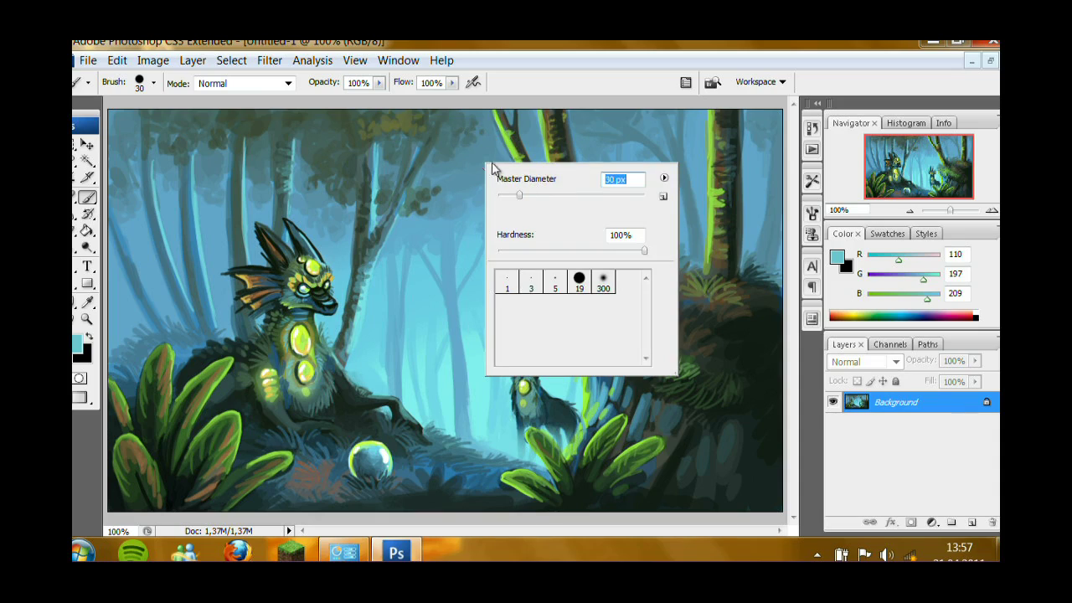
drag(485, 141, 484, 155)
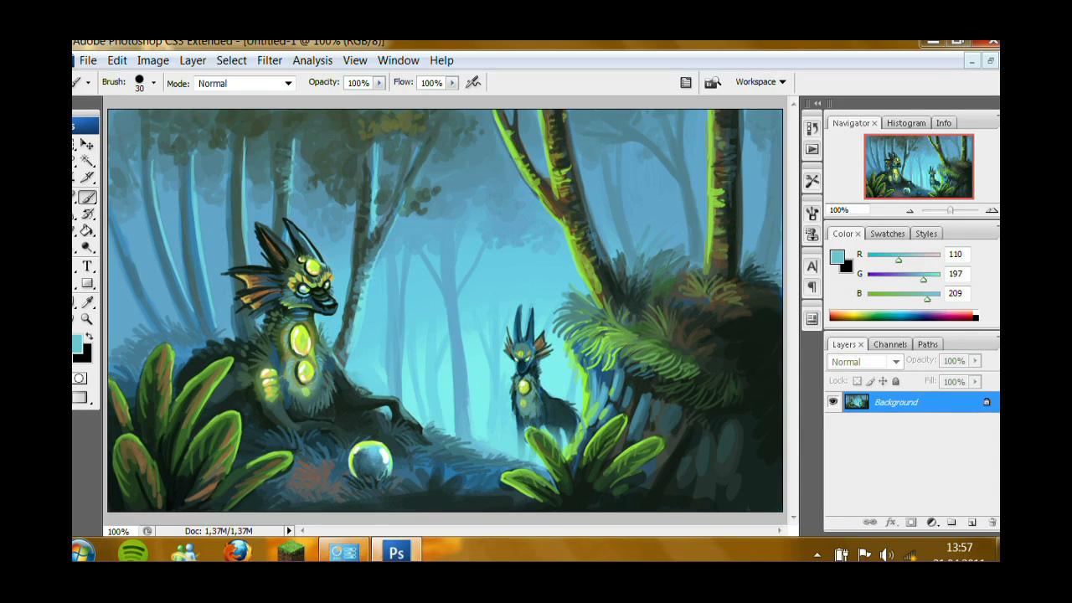